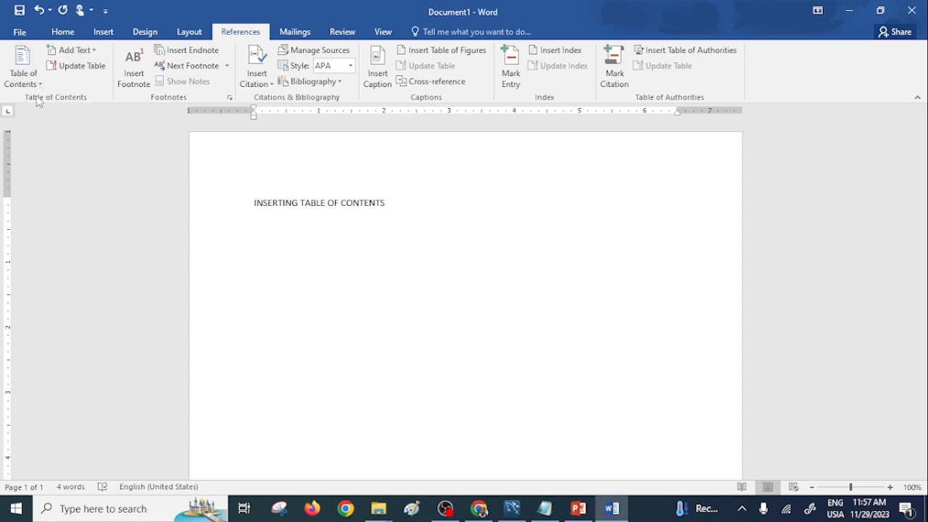
Step: Look over the built-in table of contents layouts, then close the gallery without inserting one
click(24, 72)
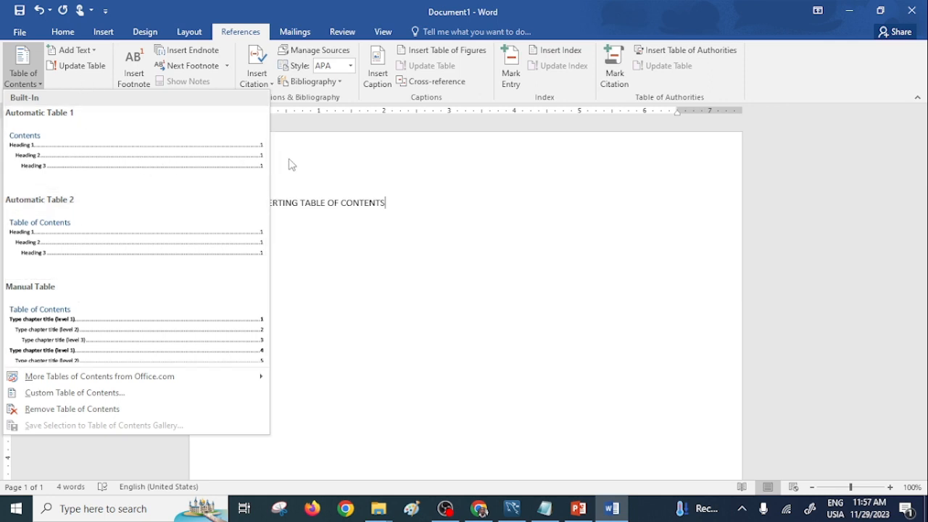
click(479, 232)
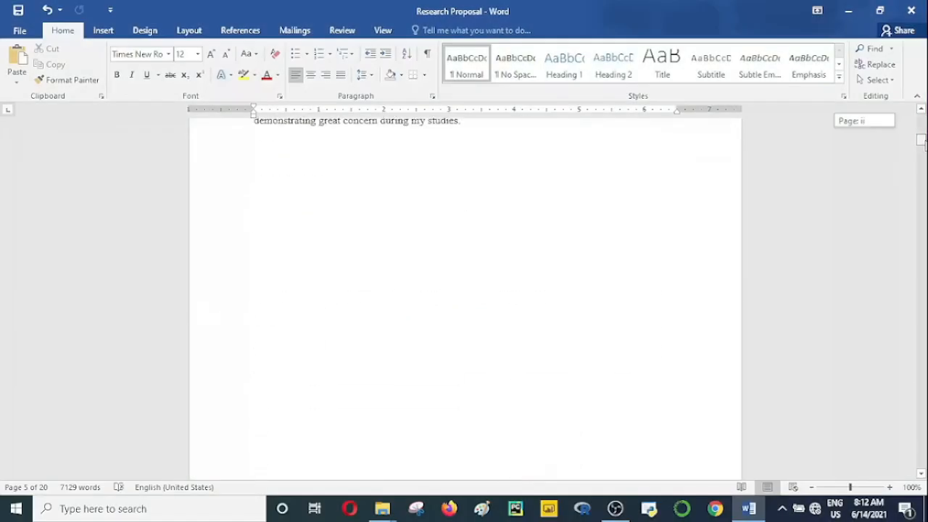
Step: Insert a page break before the ABSTRACT heading and place the cursor on the new blank page
drag(925, 145, 921, 168)
click(248, 316)
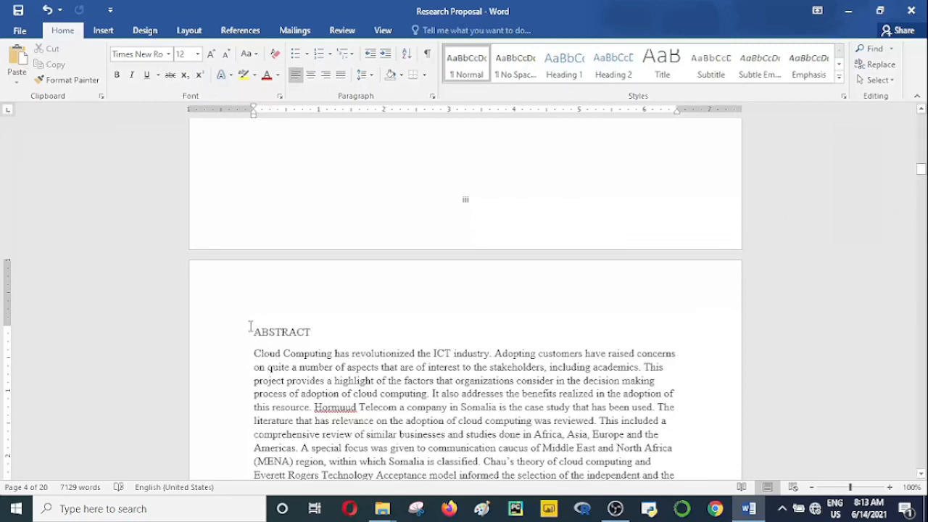
key(ctrl+Return)
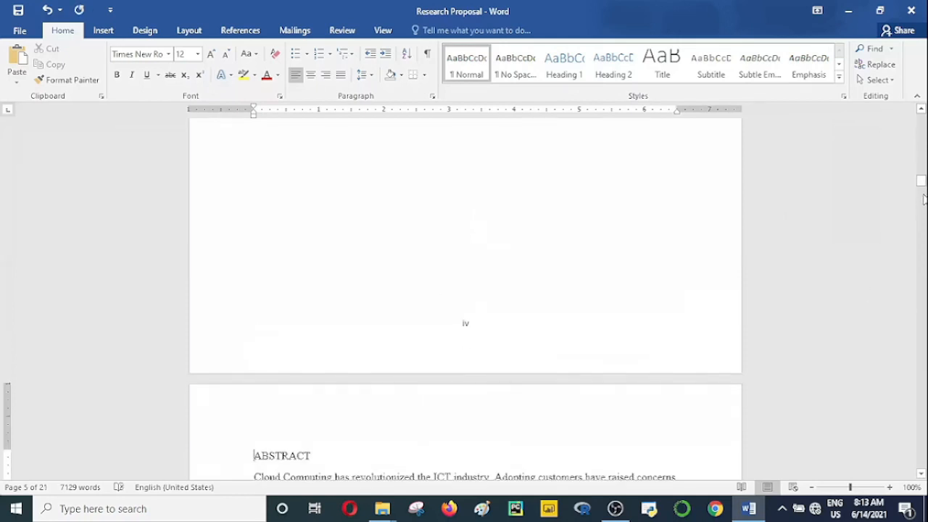
drag(921, 181, 921, 152)
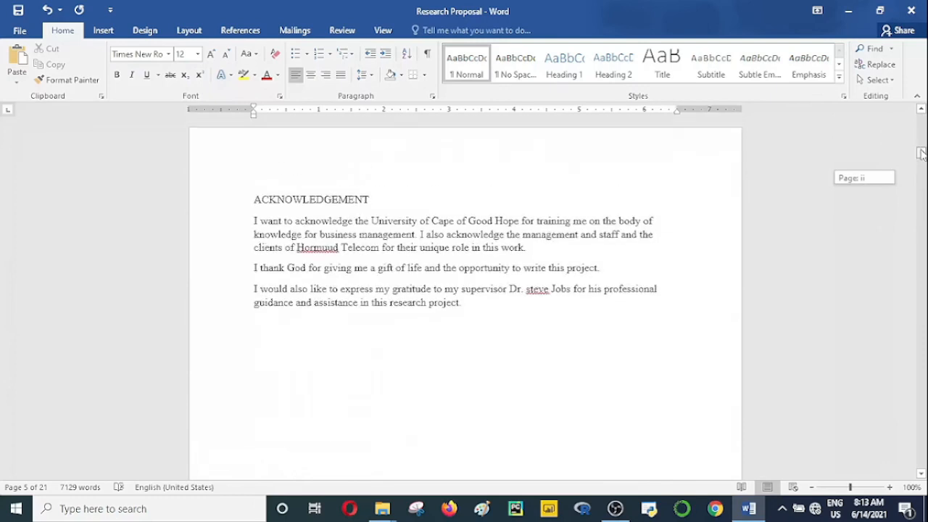
scroll(464, 344, down, 10)
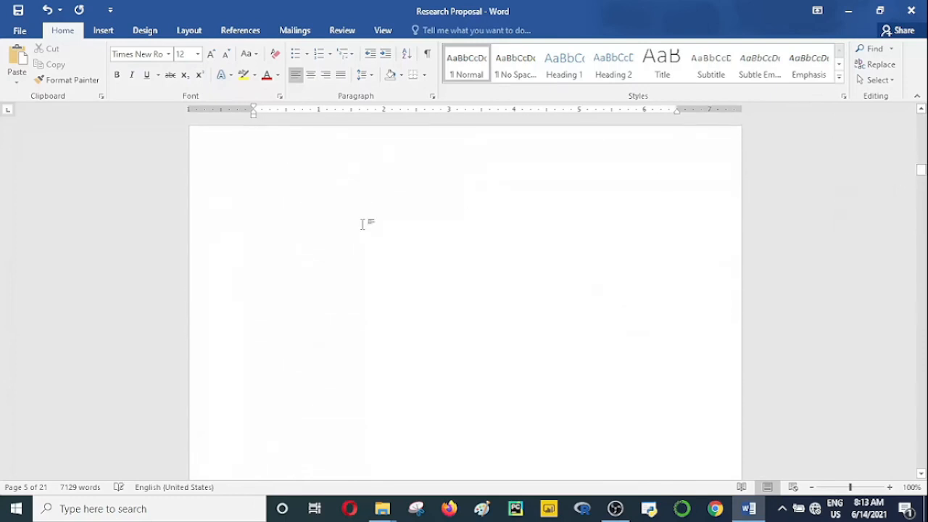
click(363, 224)
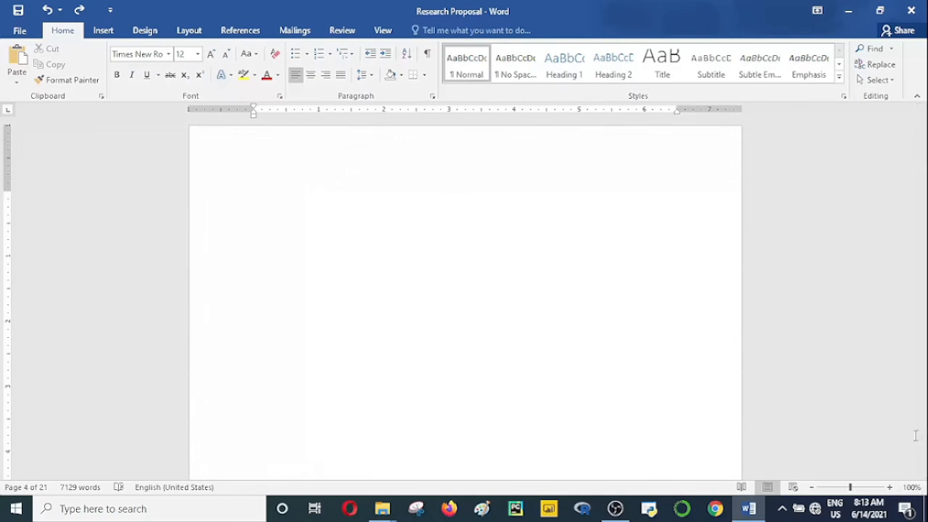
Step: Apply the Heading 1 style to the DECLARATION title on the first page
drag(922, 174, 922, 118)
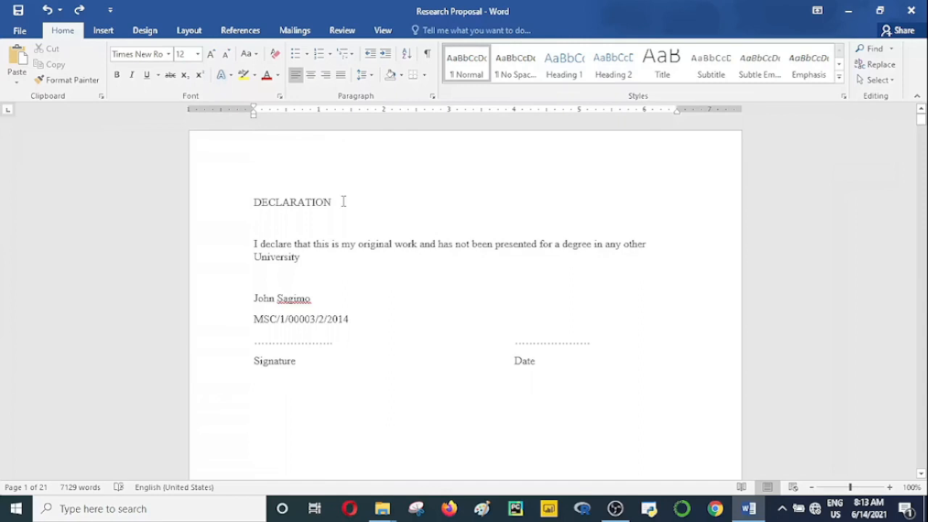
drag(344, 201, 250, 202)
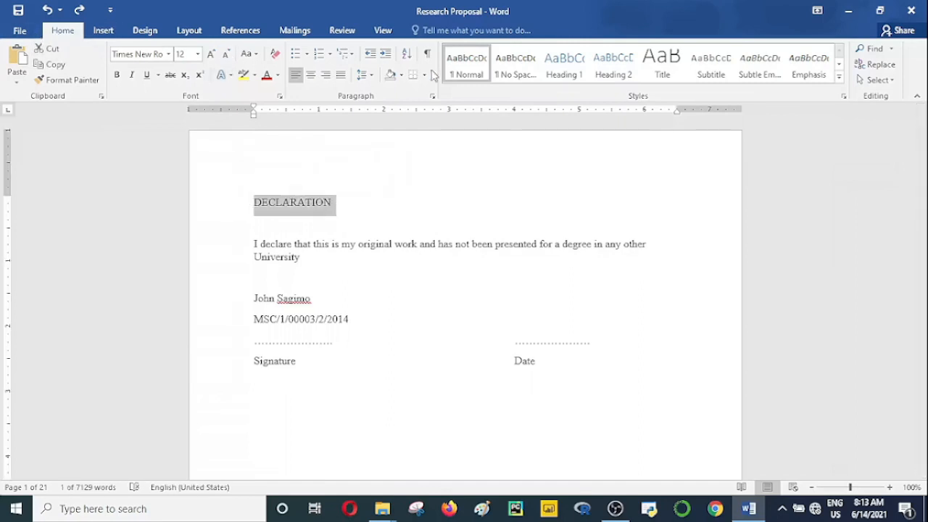
click(565, 65)
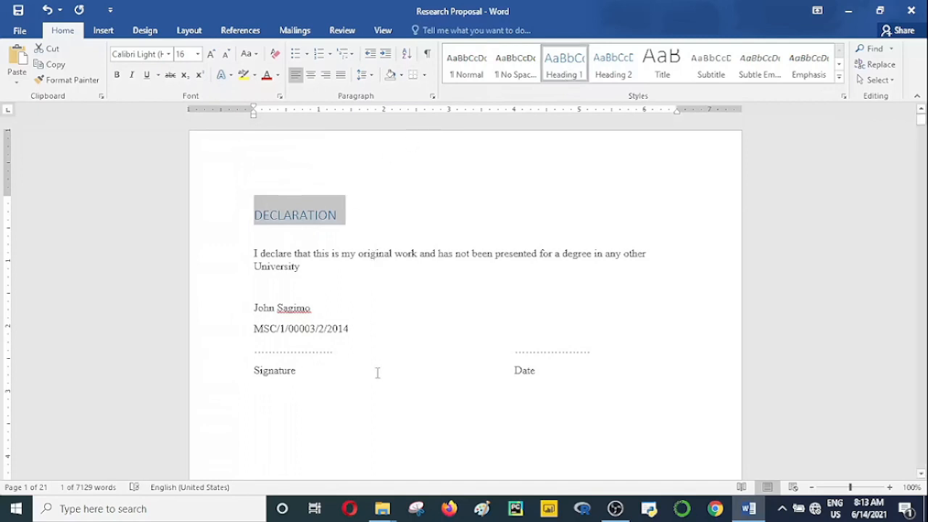
Step: Apply the Heading 1 style to the DEDICATION title on the second page
click(921, 474)
drag(921, 474, 921, 474)
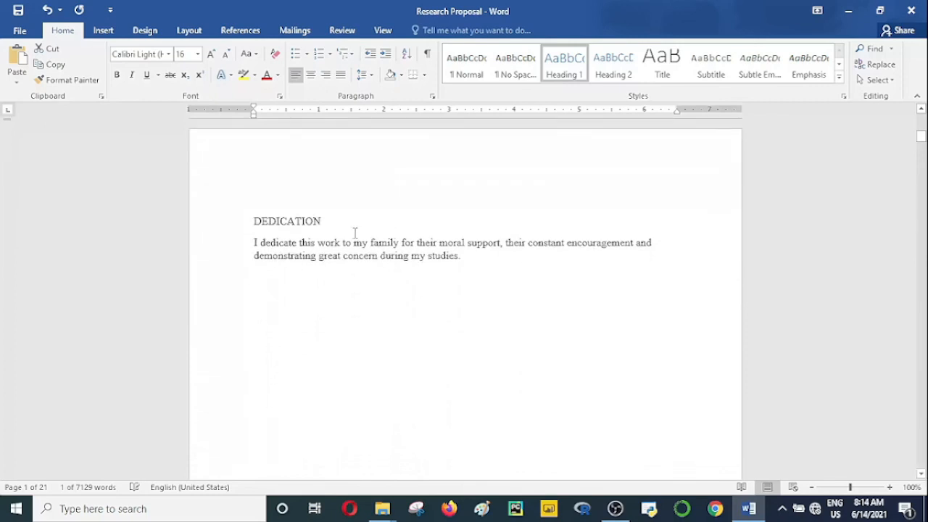
click(355, 232)
click(232, 222)
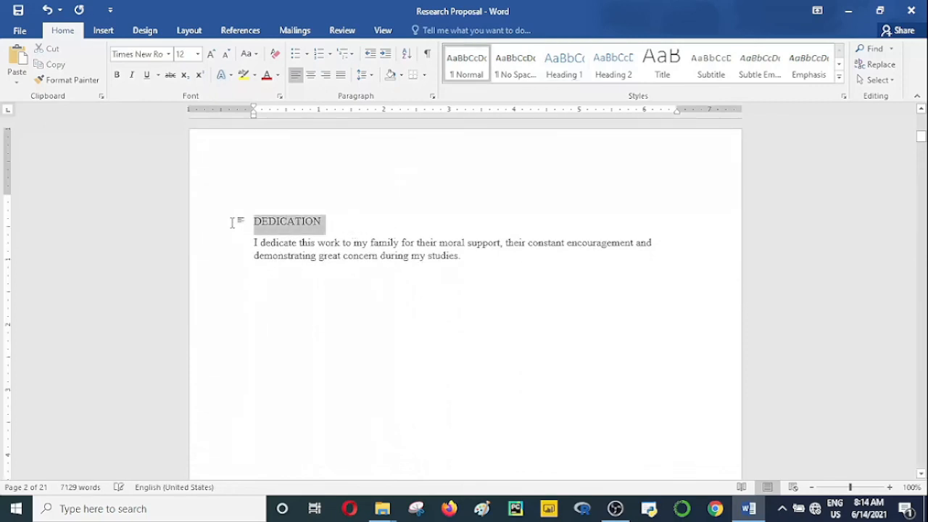
click(566, 78)
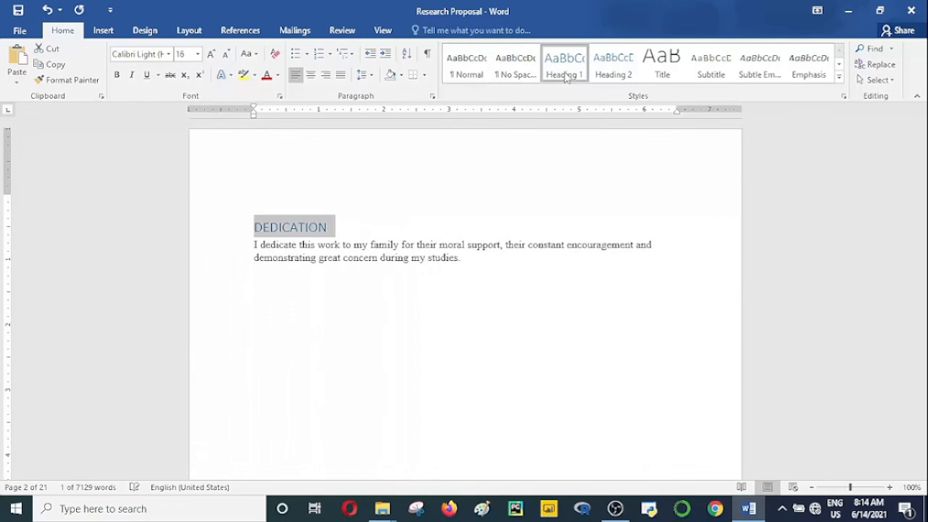
Step: Pick up the DEDICATION heading's formatting with Format Painter for repeated use and apply it to the ACKNOWLEDGEMENT title
click(65, 81)
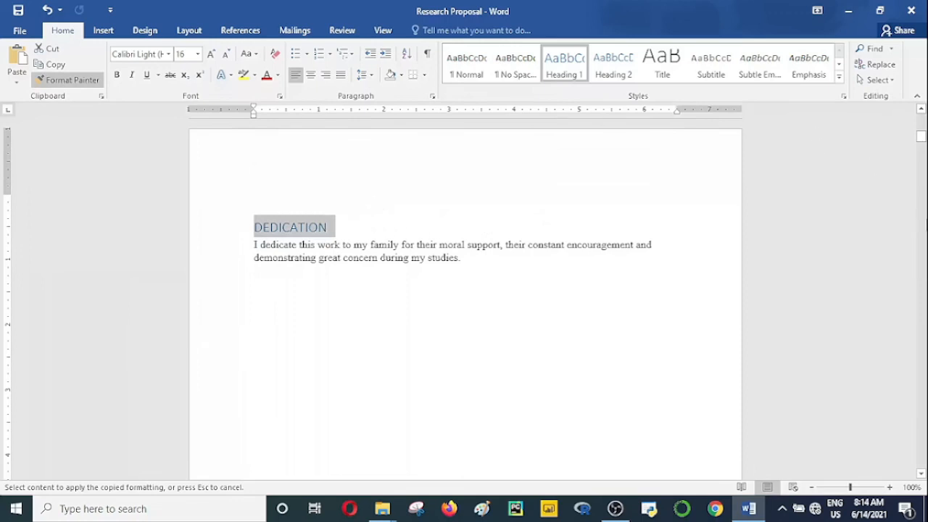
click(922, 473)
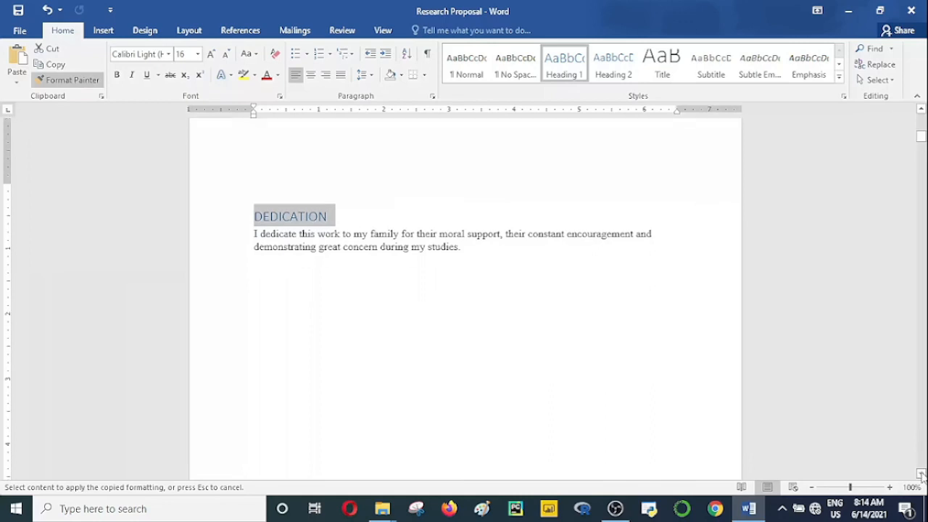
click(922, 474)
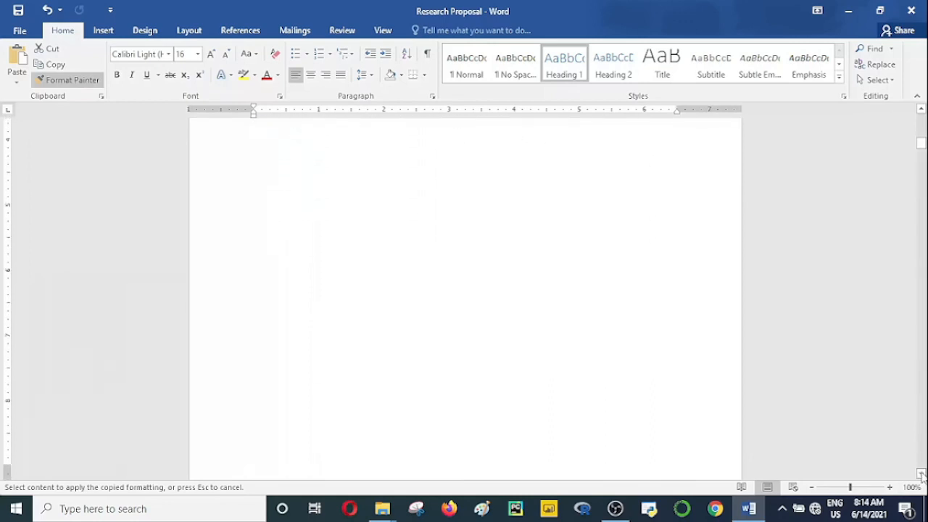
click(921, 474)
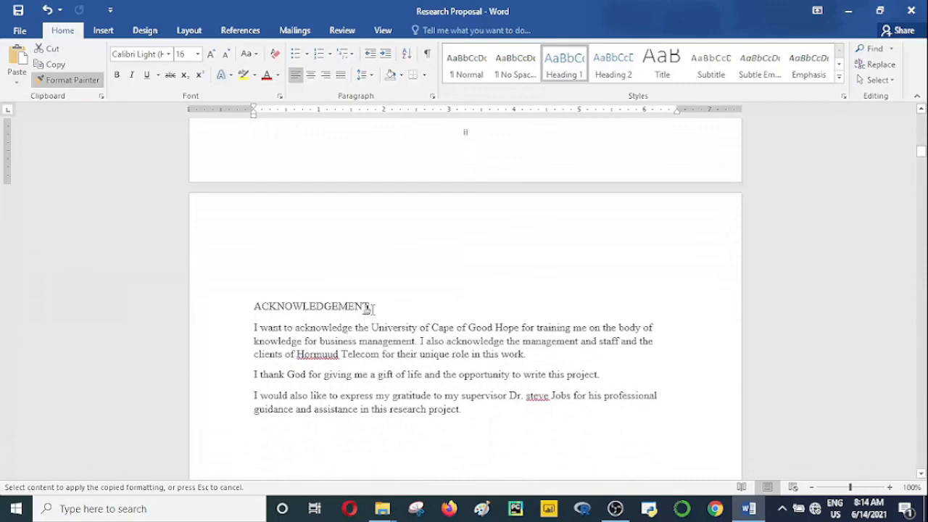
drag(369, 309, 271, 294)
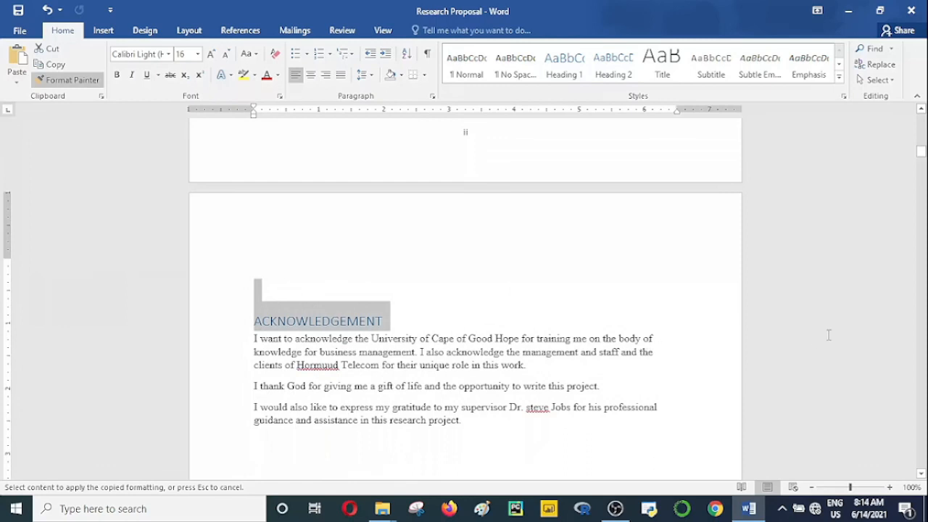
Step: Apply the copied Heading 1 formatting to the ABSTRACT title with Format Painter
click(920, 474)
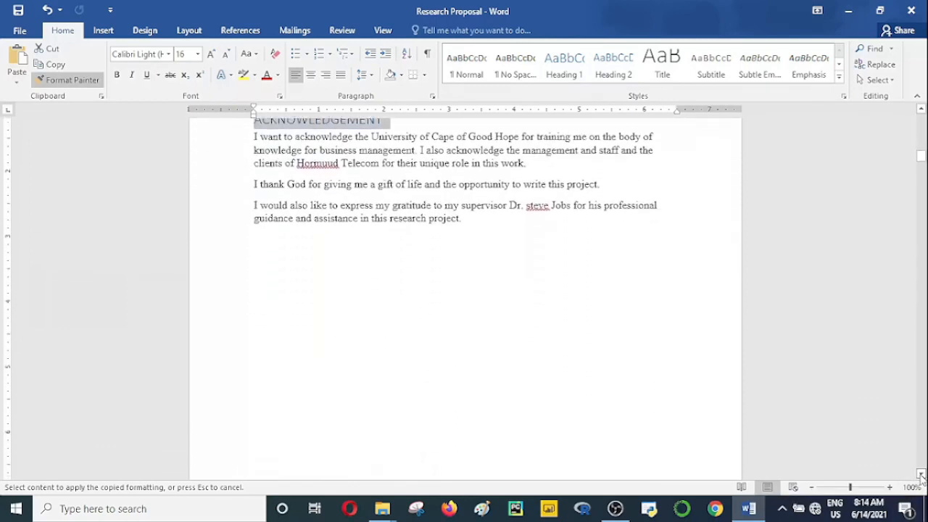
click(920, 475)
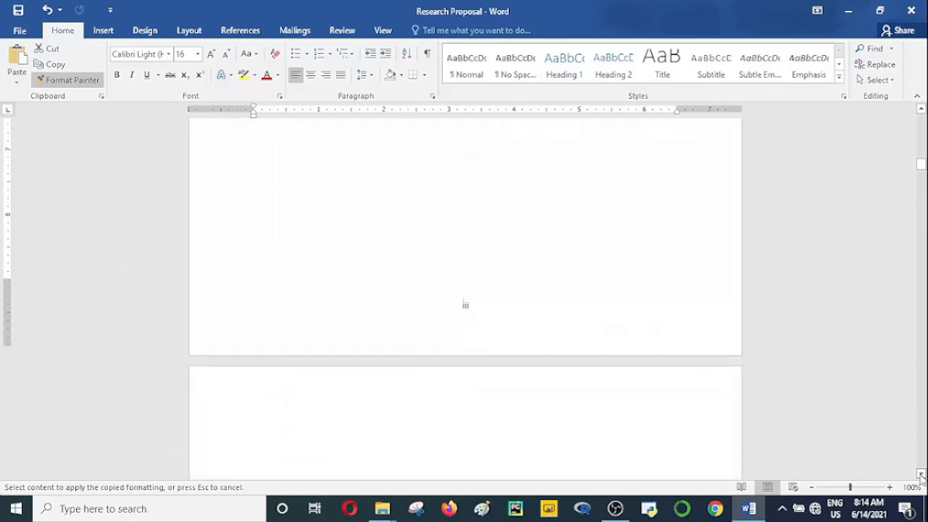
click(920, 474)
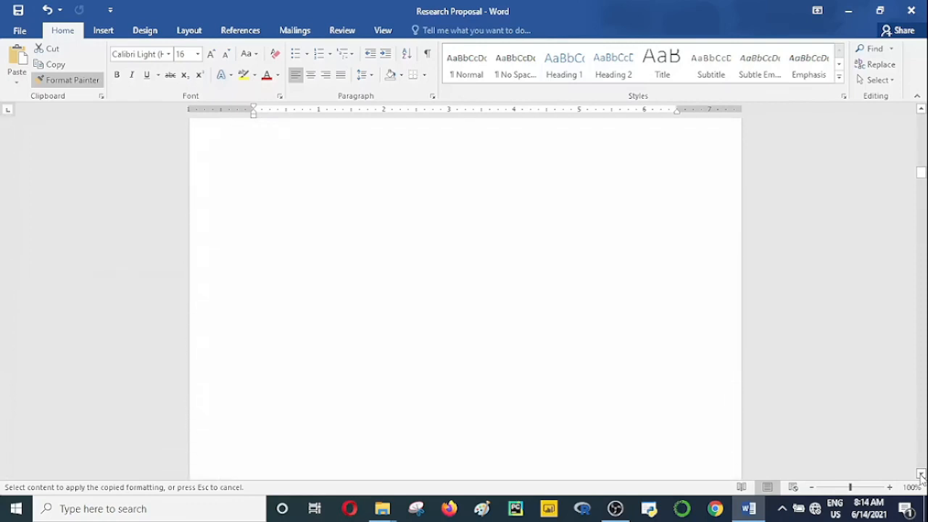
click(920, 474)
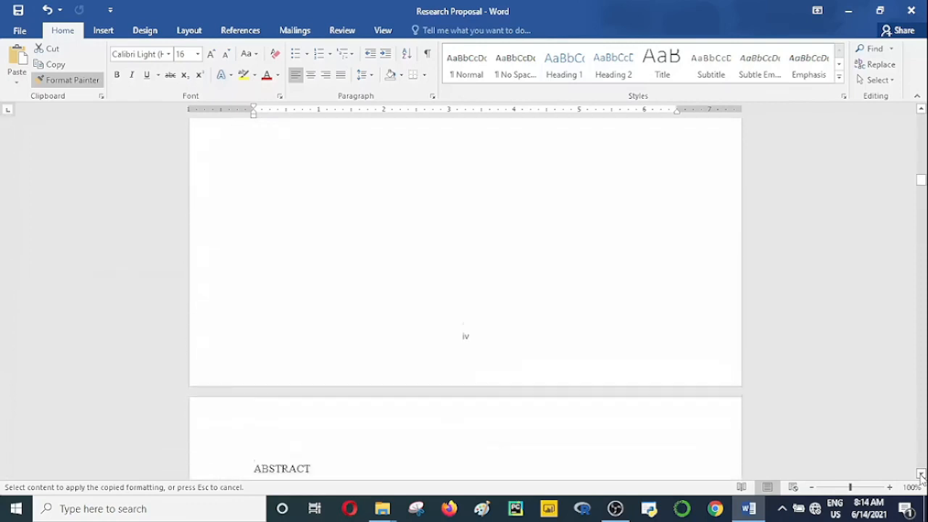
click(921, 475)
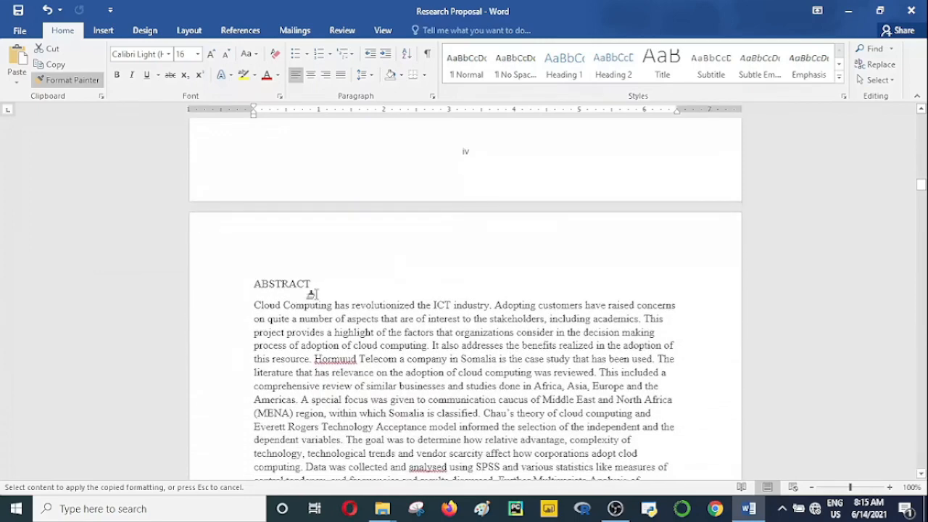
drag(310, 287, 223, 292)
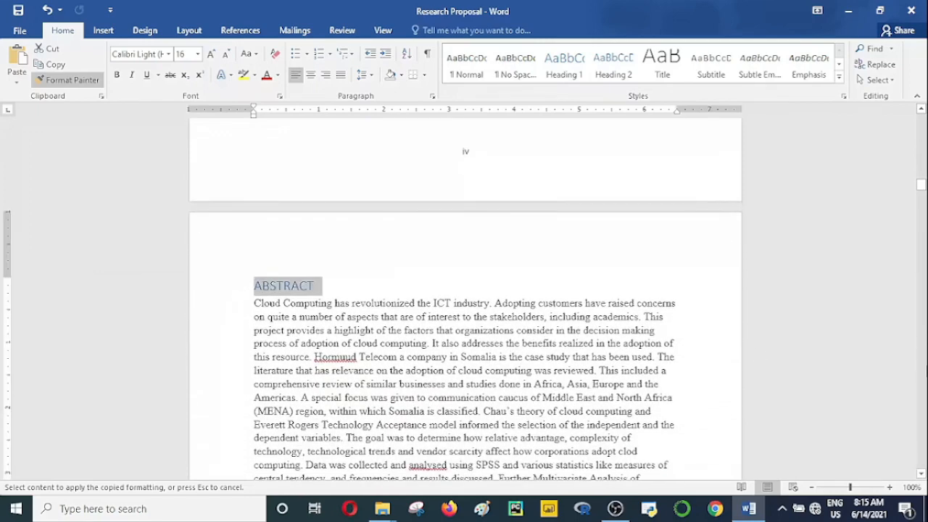
Step: Apply the copied Heading 1 formatting to the "1. Introduction" heading after the abstract
click(921, 475)
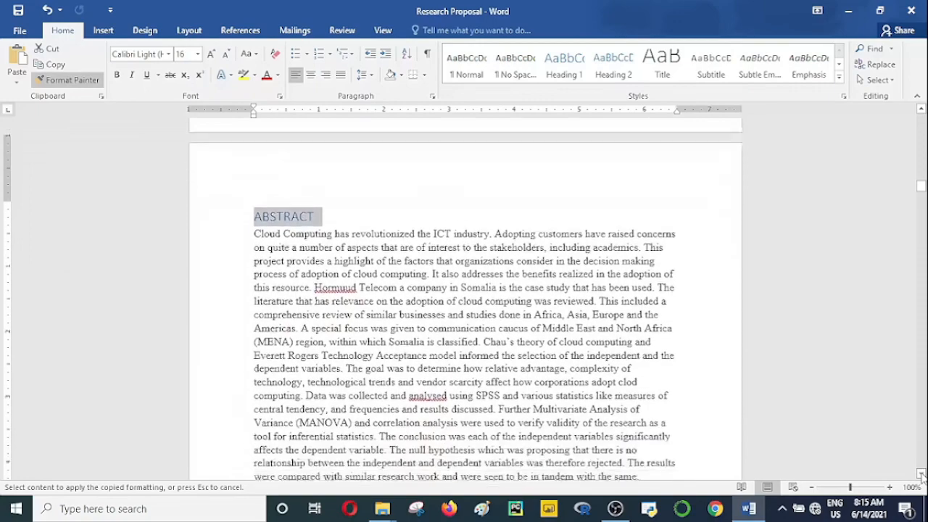
drag(921, 475, 921, 475)
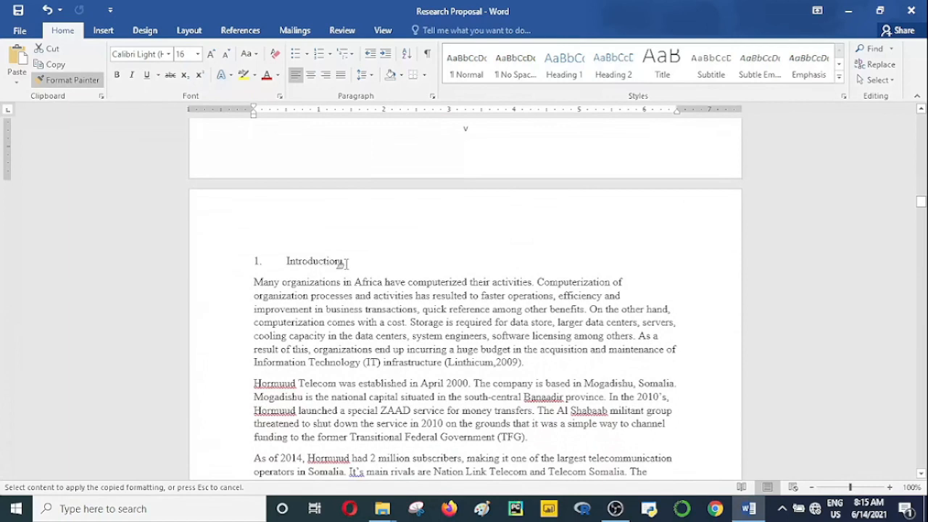
drag(237, 260, 241, 265)
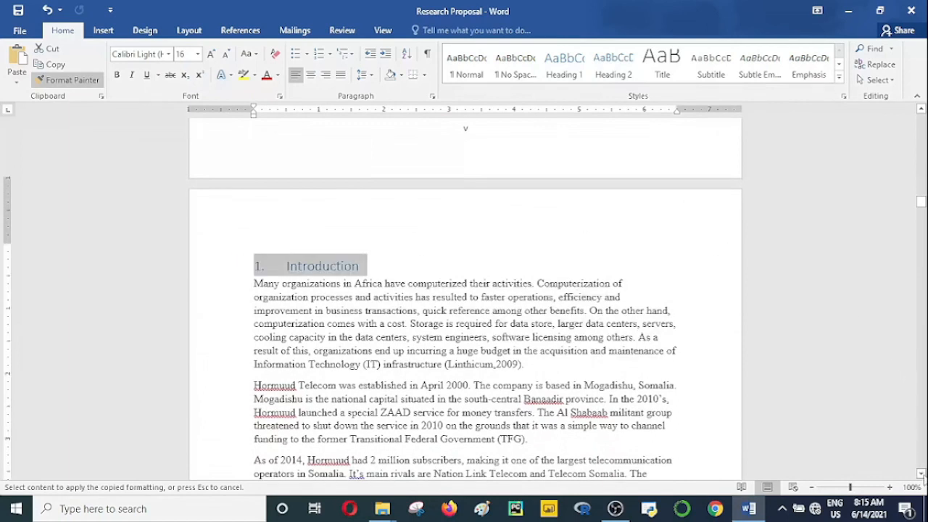
Step: Apply the copied Heading 1 formatting to the CHAPTER TWO and LITERATURE REVIEW title lines
drag(921, 475, 921, 475)
scroll(922, 474, down, 10)
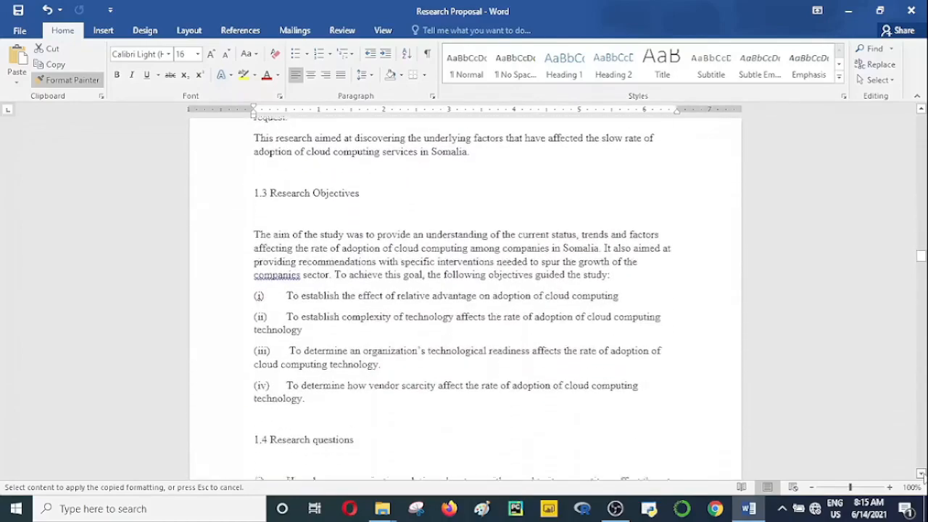
scroll(922, 475, down, 10)
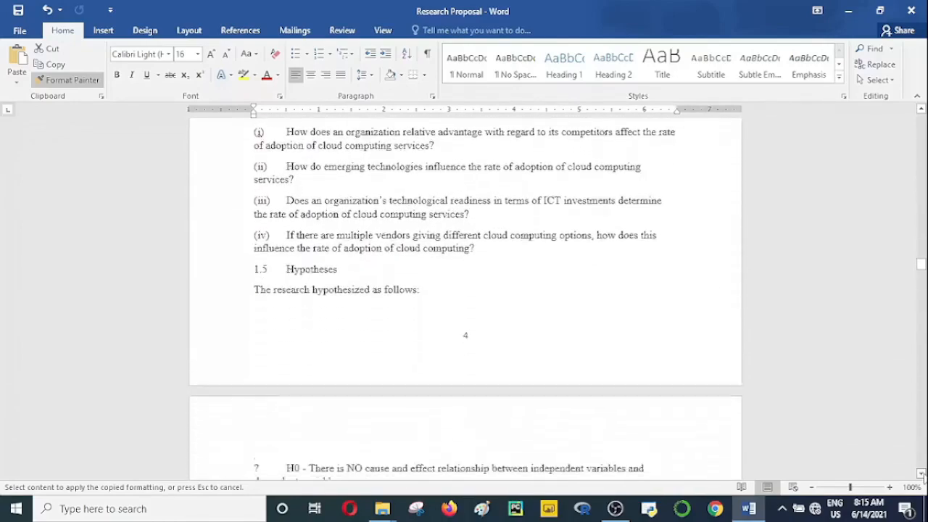
scroll(923, 475, down, 10)
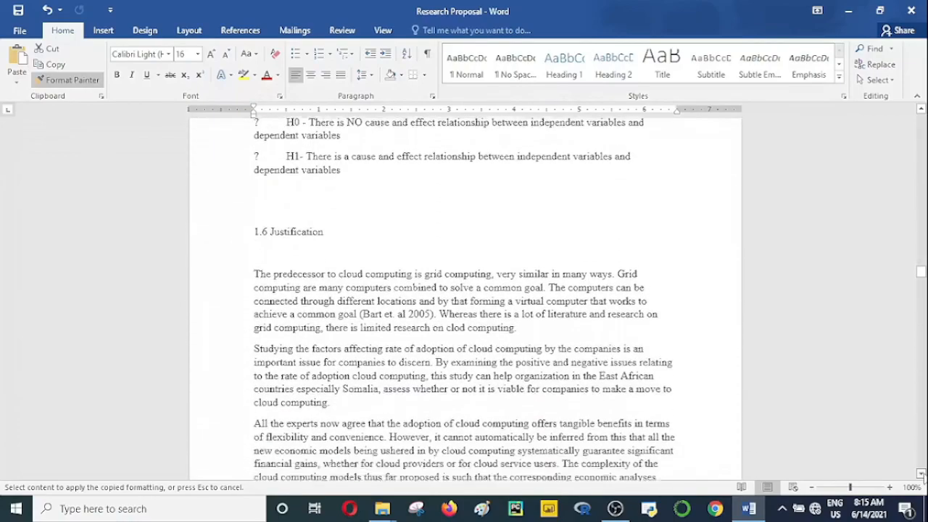
scroll(923, 475, down, 10)
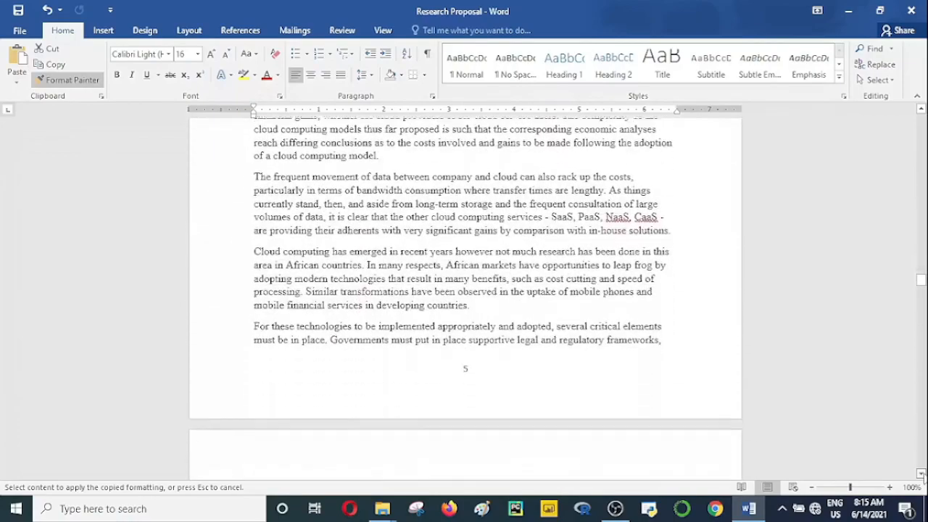
scroll(922, 474, down, 8)
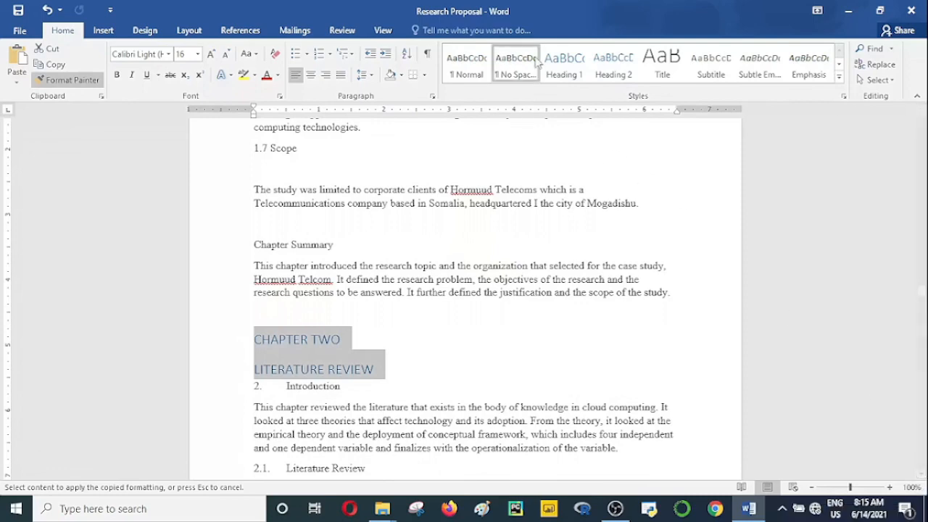
Step: Apply the copied Heading 1 formatting to the CHAPTER THREE and RESEARCH METHODOLOGY title lines, and turn off Format Painter
click(921, 474)
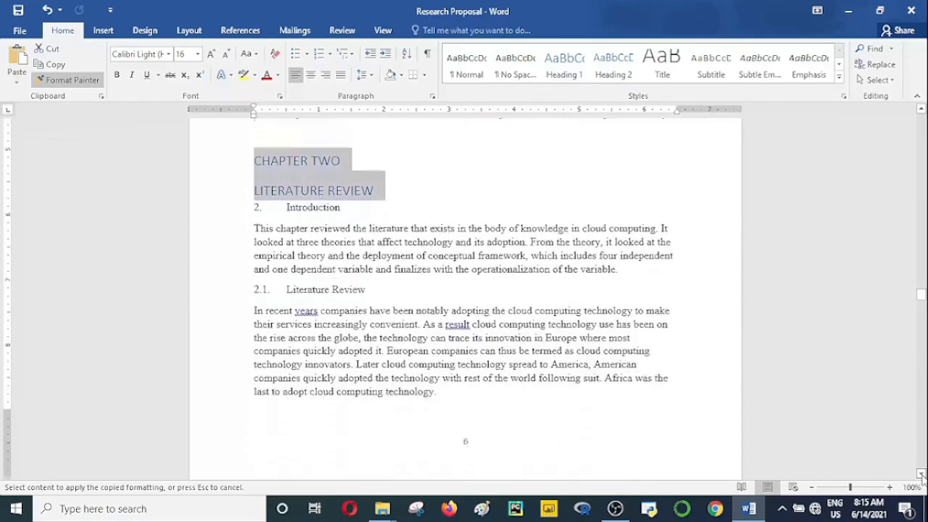
click(920, 473)
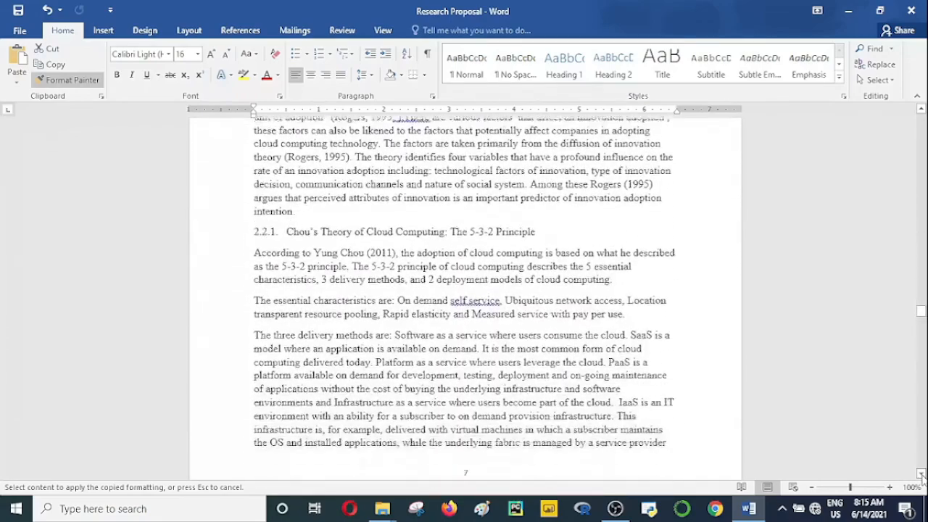
click(920, 474)
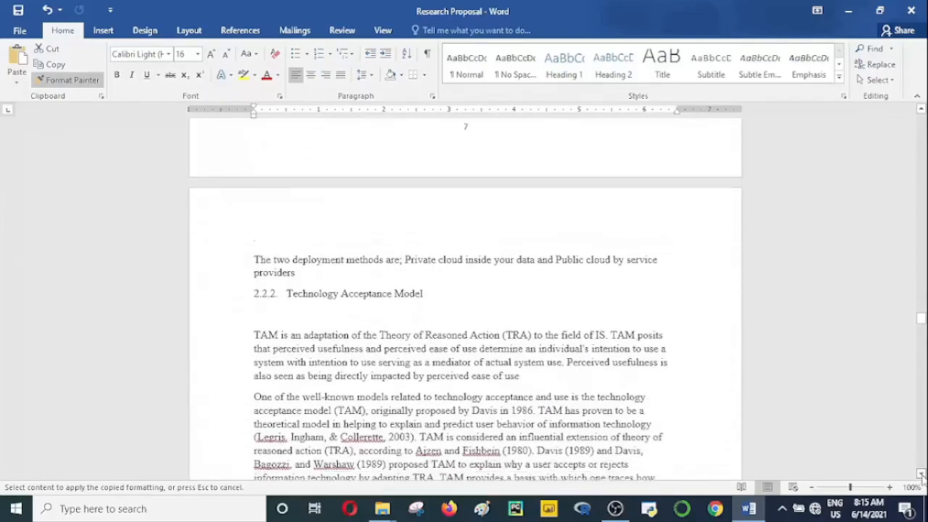
click(920, 474)
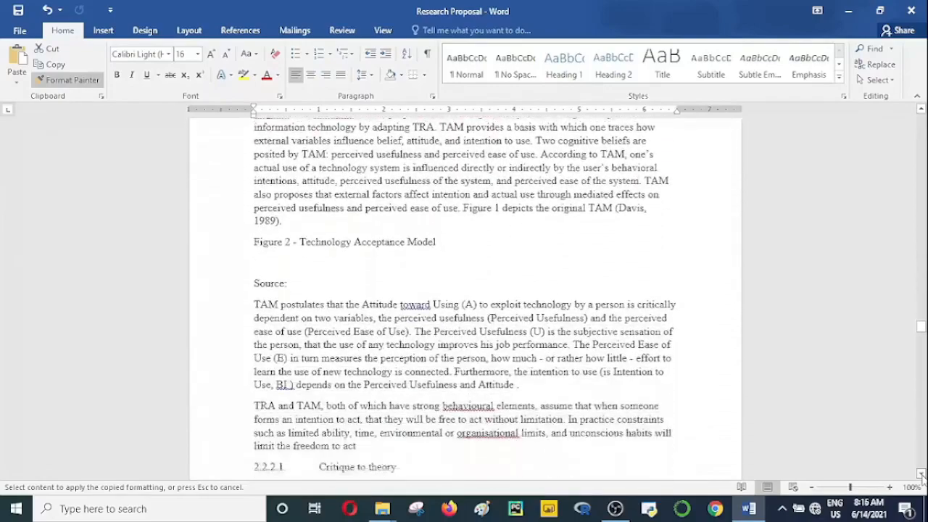
click(921, 473)
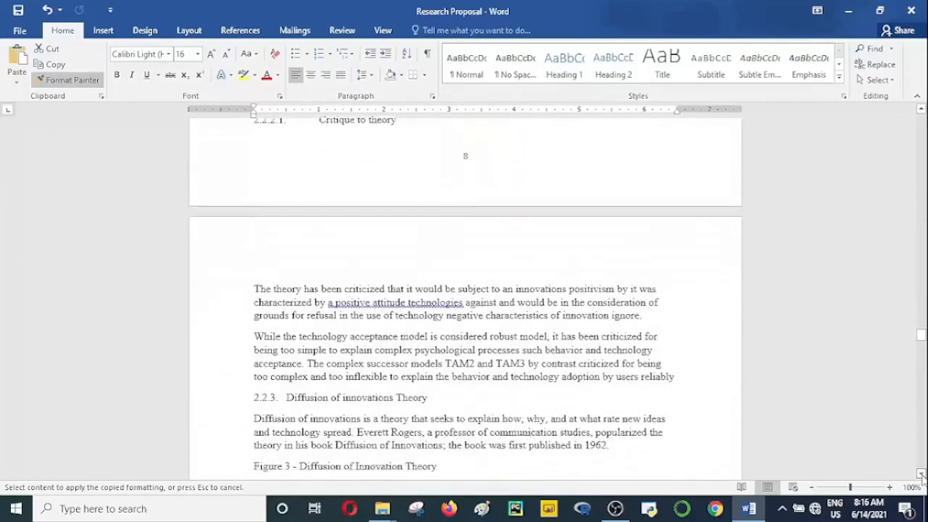
click(921, 474)
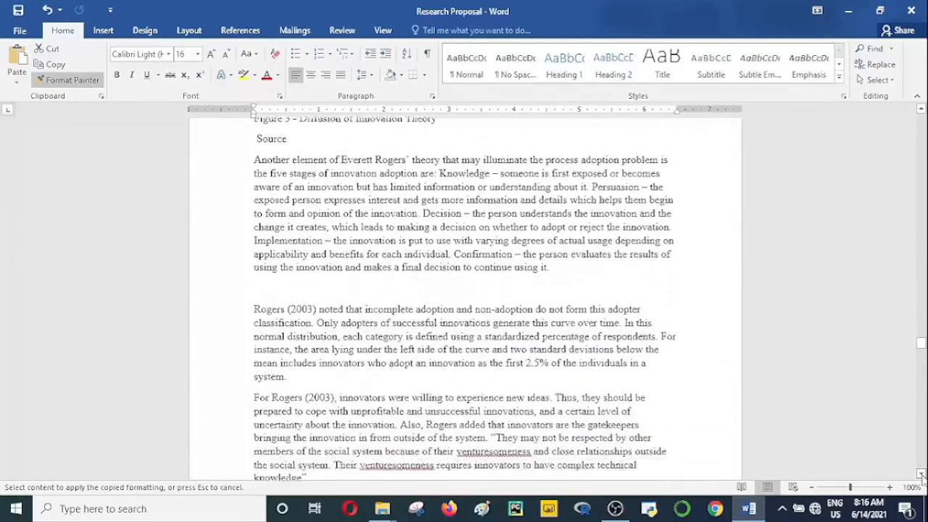
click(920, 473)
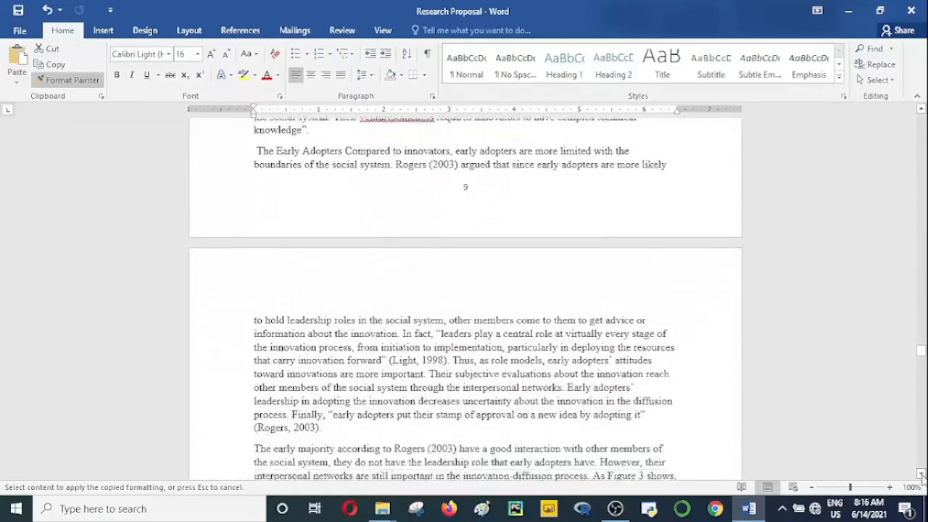
click(920, 474)
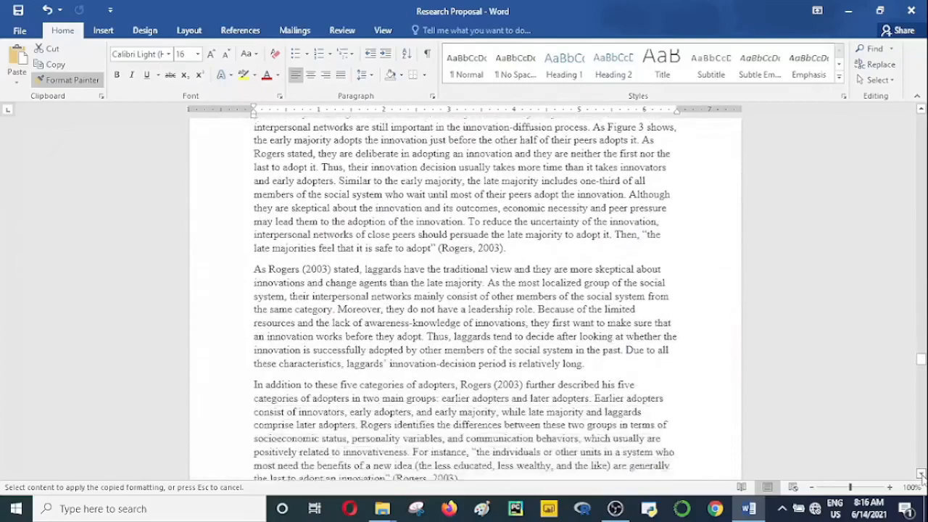
click(920, 473)
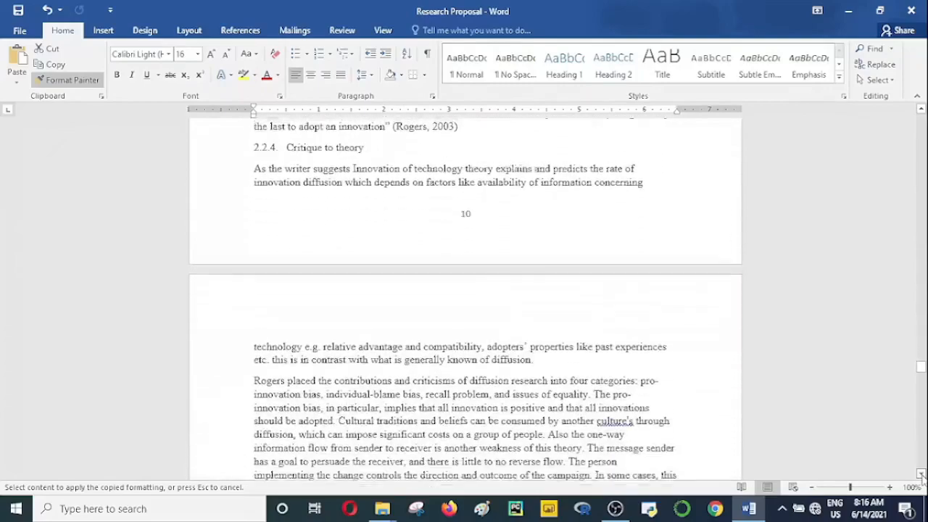
click(921, 473)
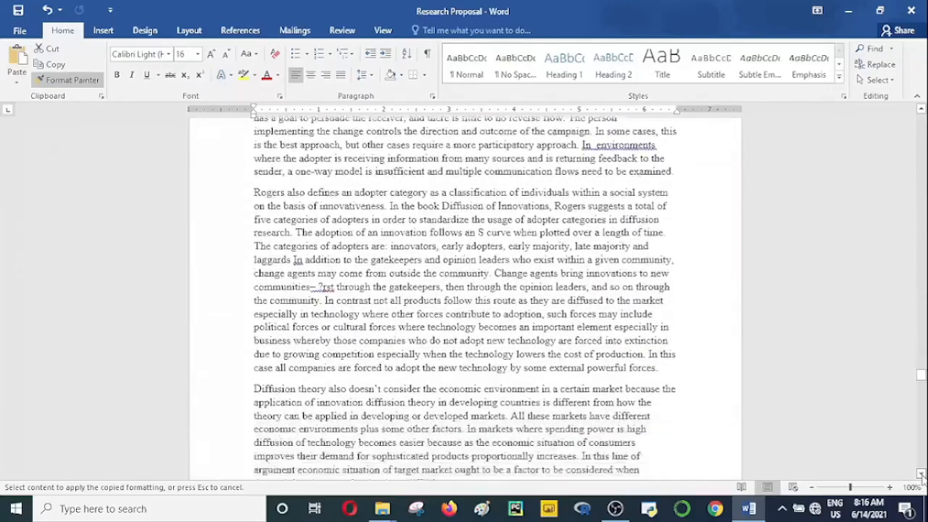
click(921, 473)
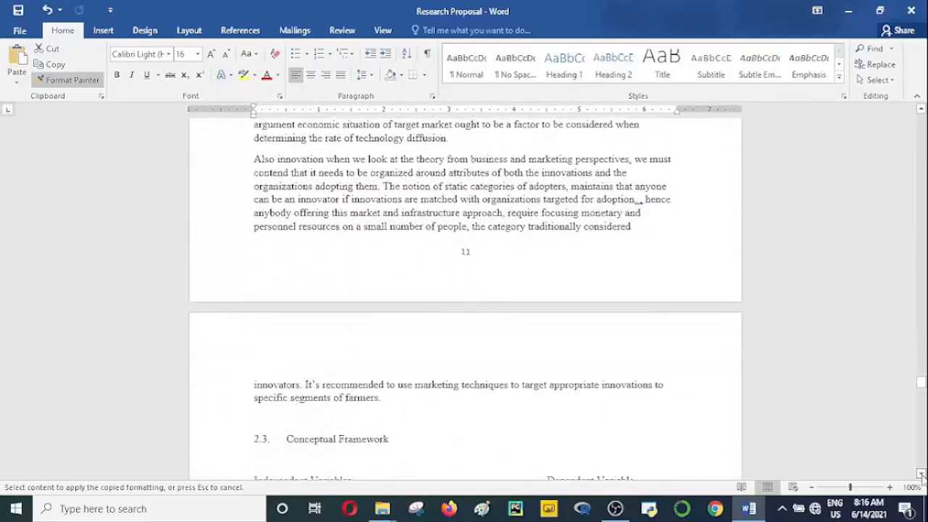
click(920, 473)
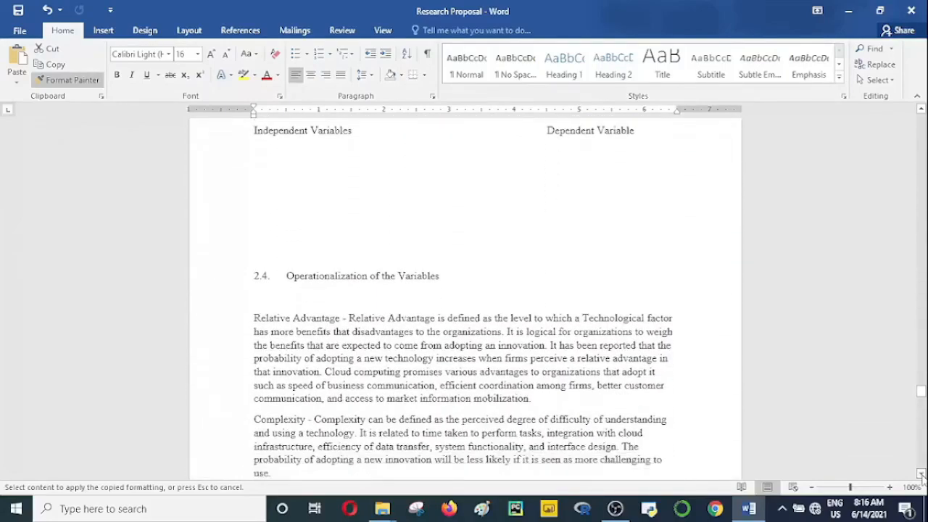
click(920, 474)
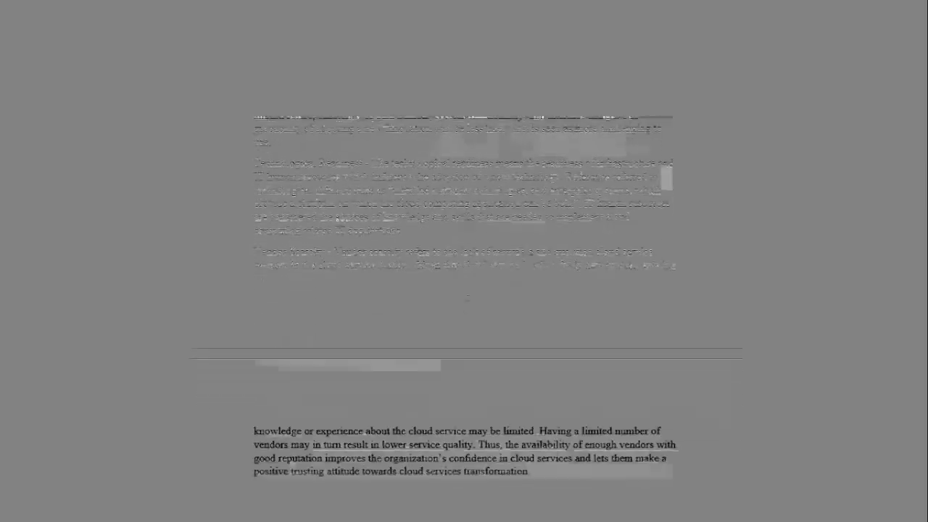
click(921, 475)
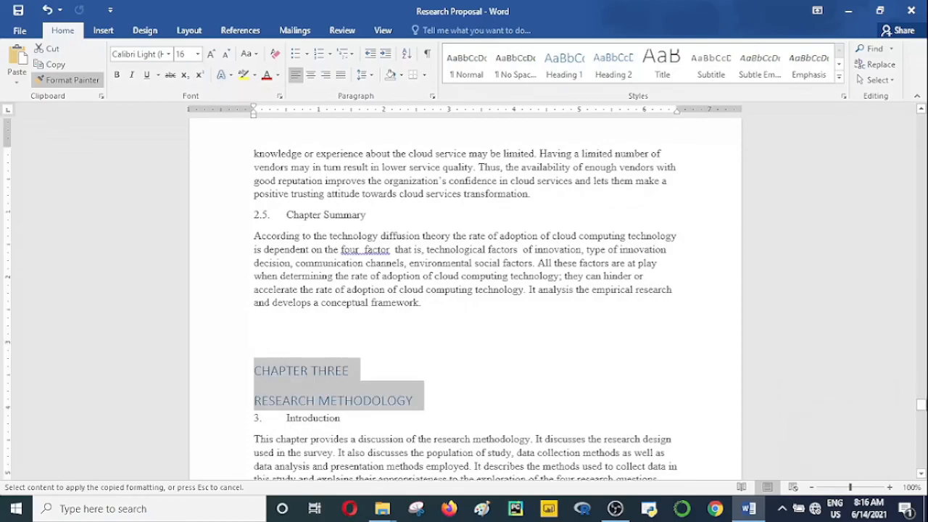
drag(921, 405, 922, 182)
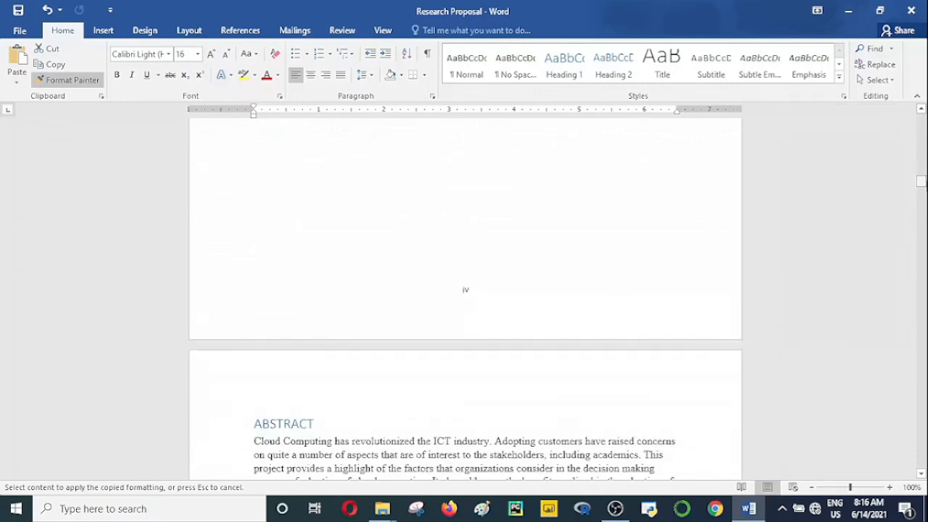
click(83, 80)
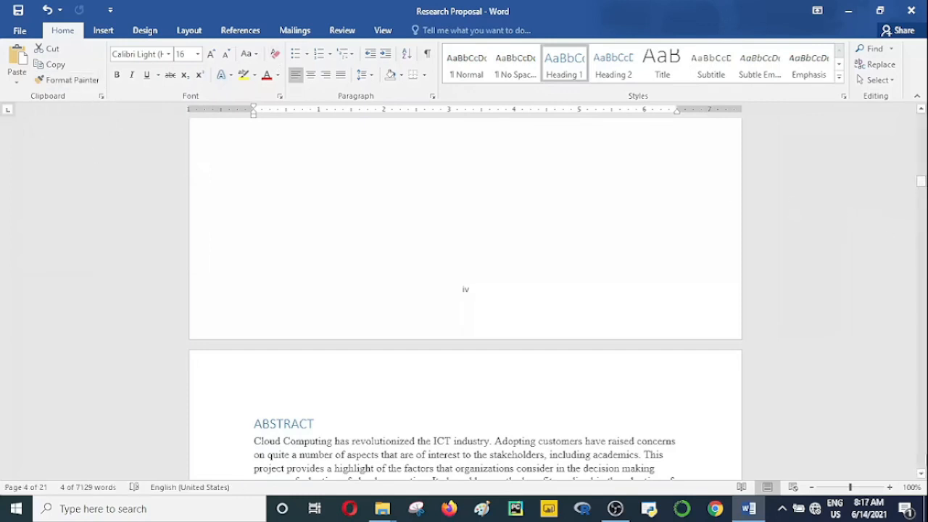
Step: Apply the Heading 2 style to the "1.2 Statement of the Problem" subheading
scroll(921, 475, down, 4)
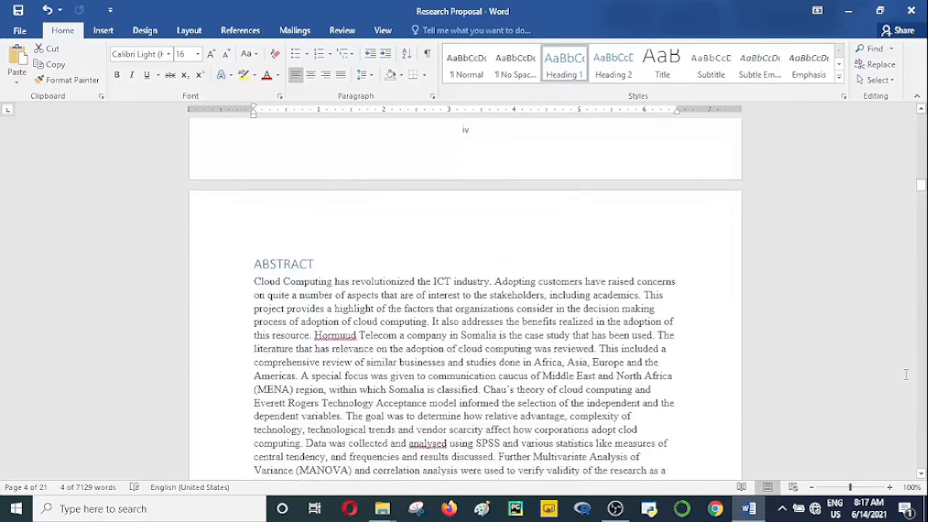
scroll(922, 475, down, 1)
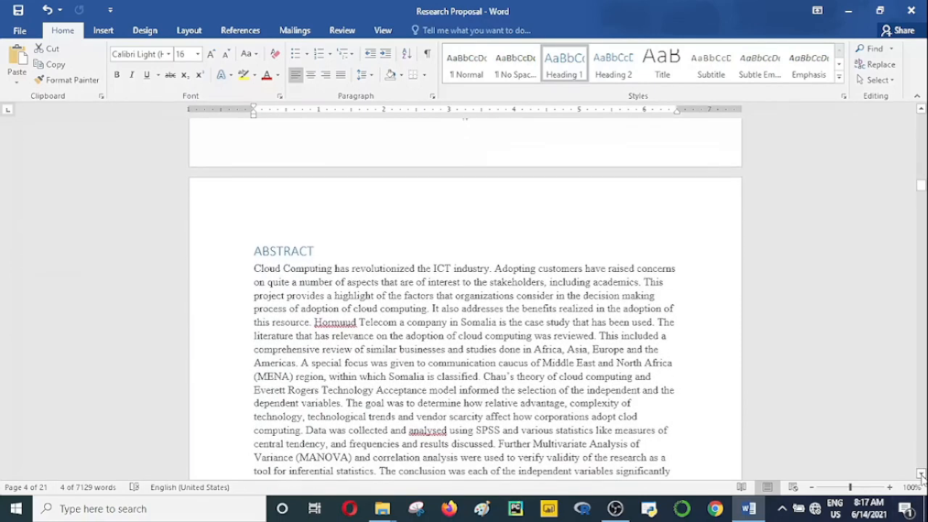
scroll(921, 475, down, 8)
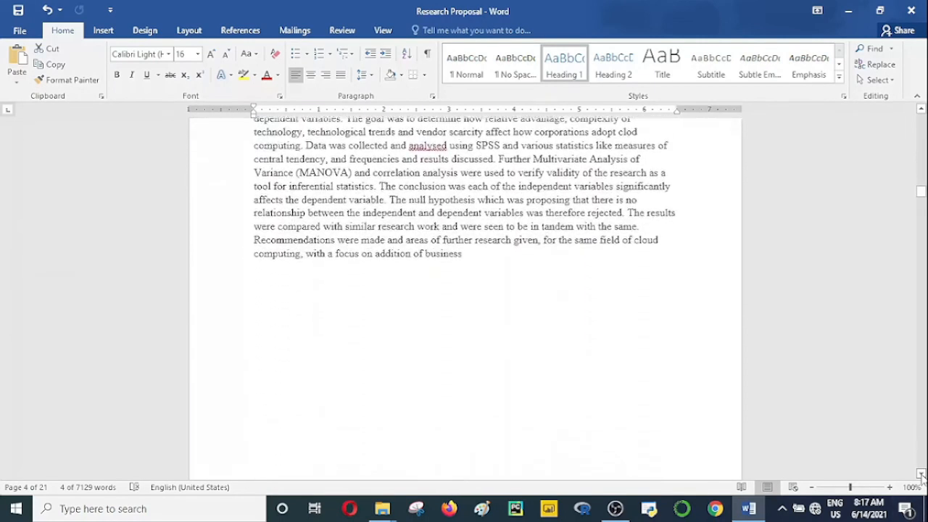
scroll(922, 475, down, 8)
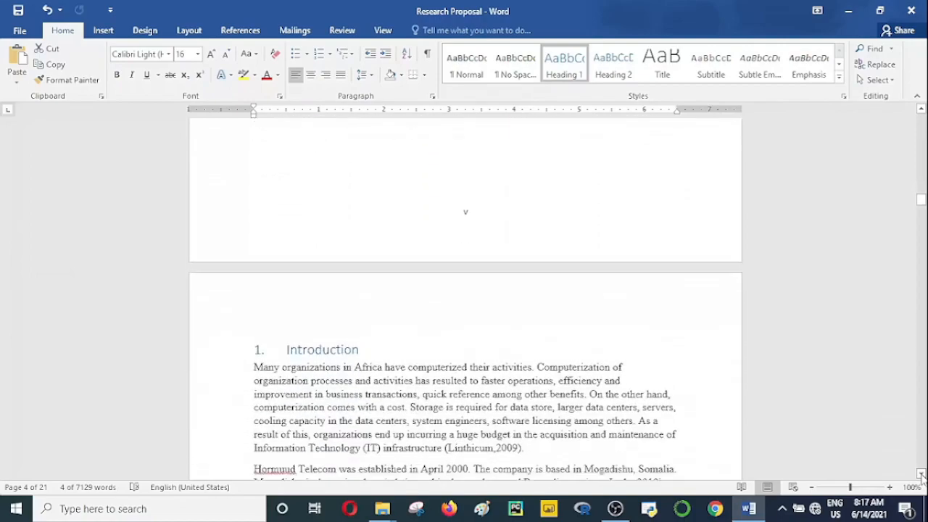
scroll(921, 475, down, 8)
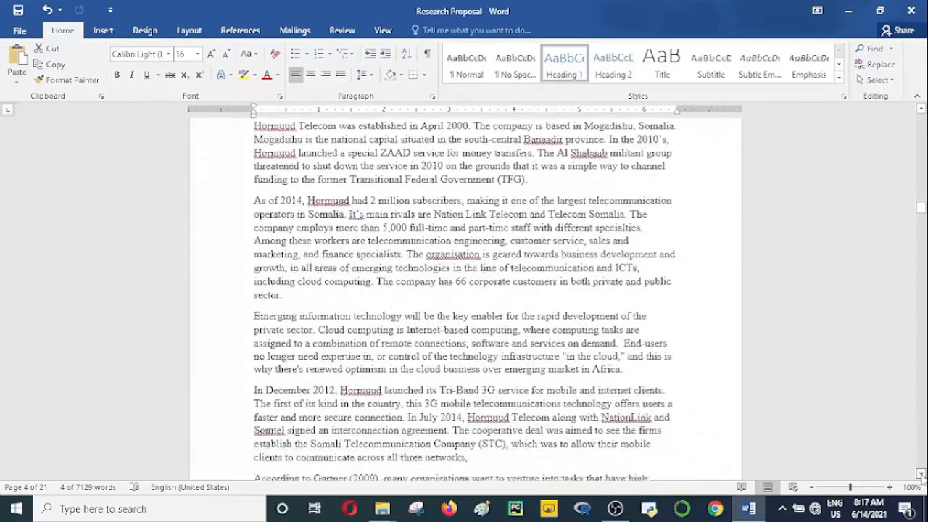
scroll(921, 475, down, 8)
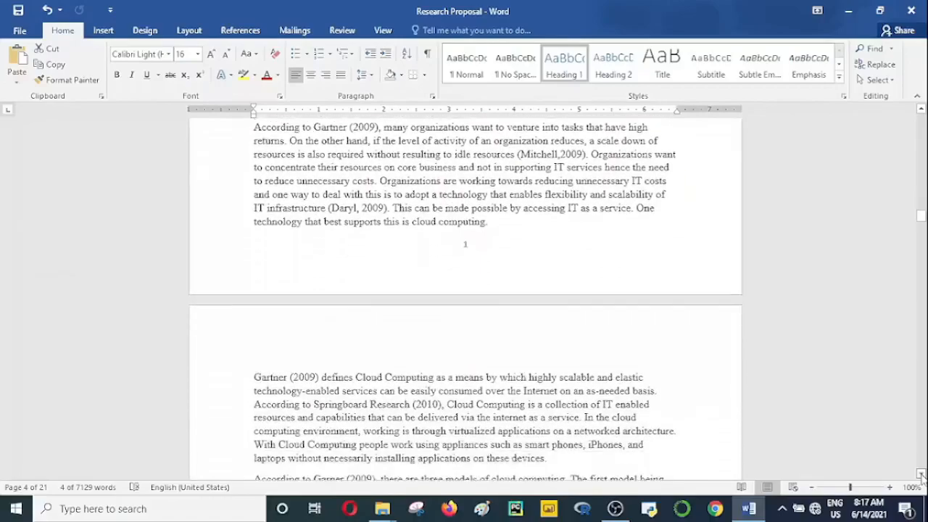
scroll(921, 475, down, 8)
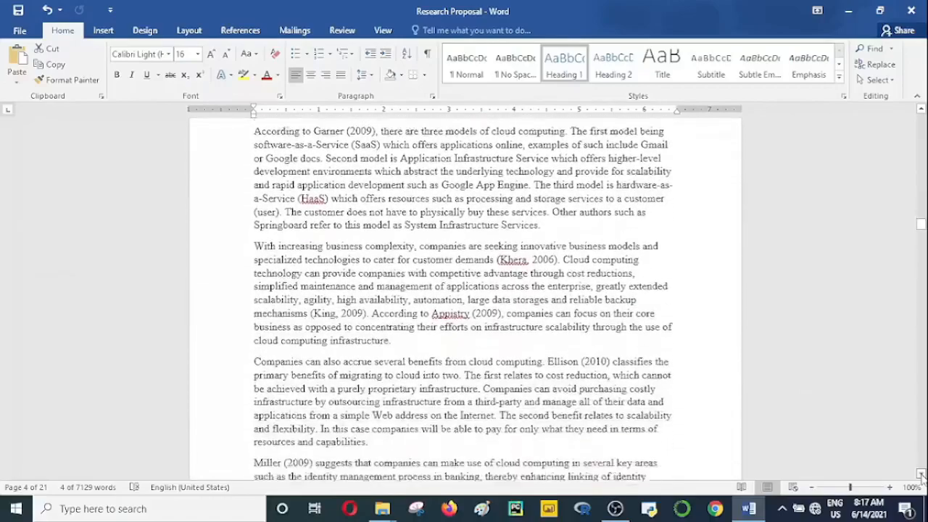
scroll(922, 475, down, 8)
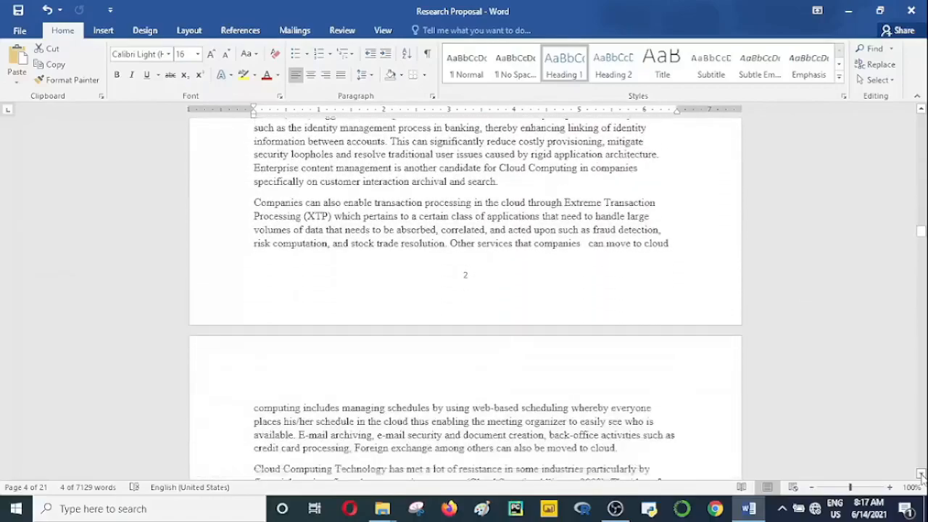
scroll(921, 474, down, 6)
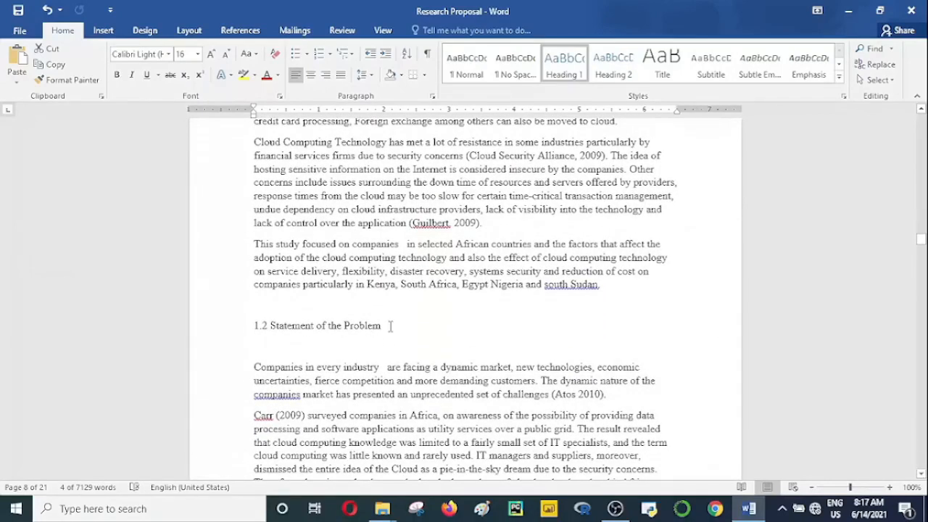
click(238, 325)
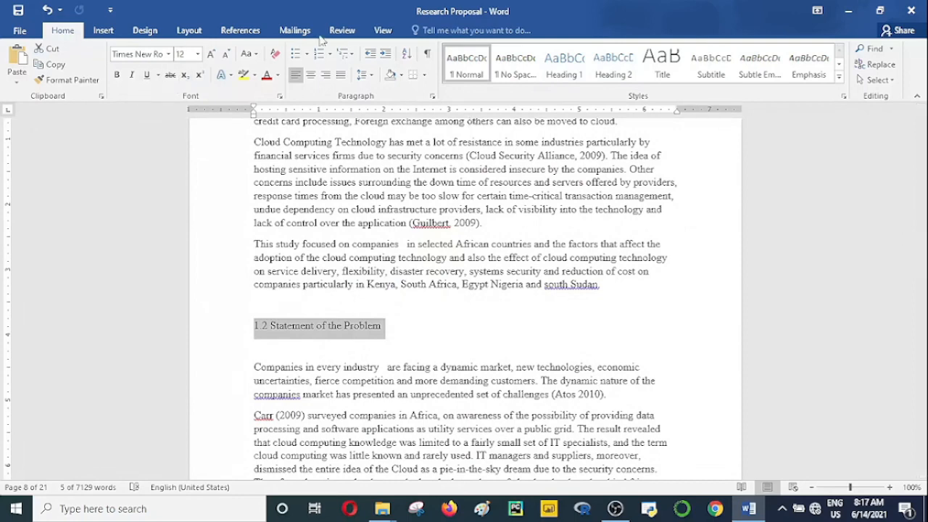
click(614, 67)
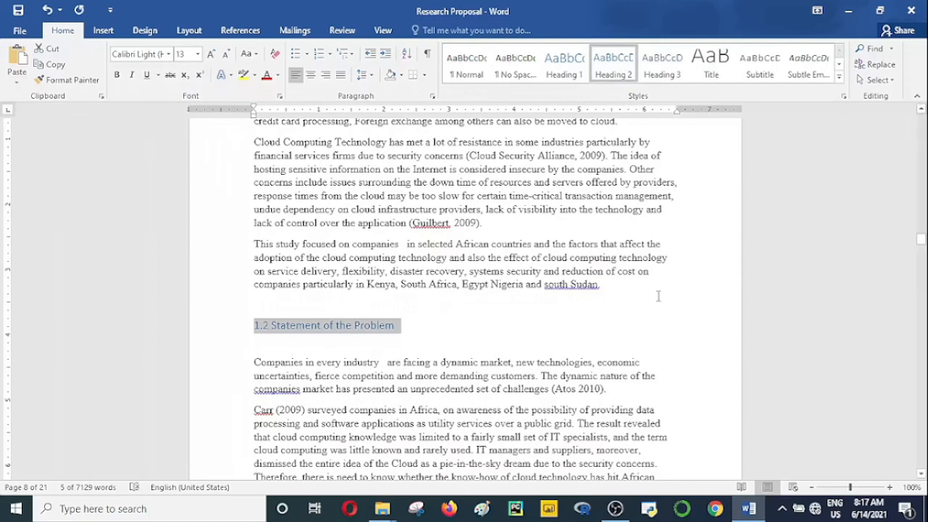
Step: Pick up the 1.2 subheading's formatting with Format Painter for repeated use and apply it to "1.3 Research Objectives"
click(87, 81)
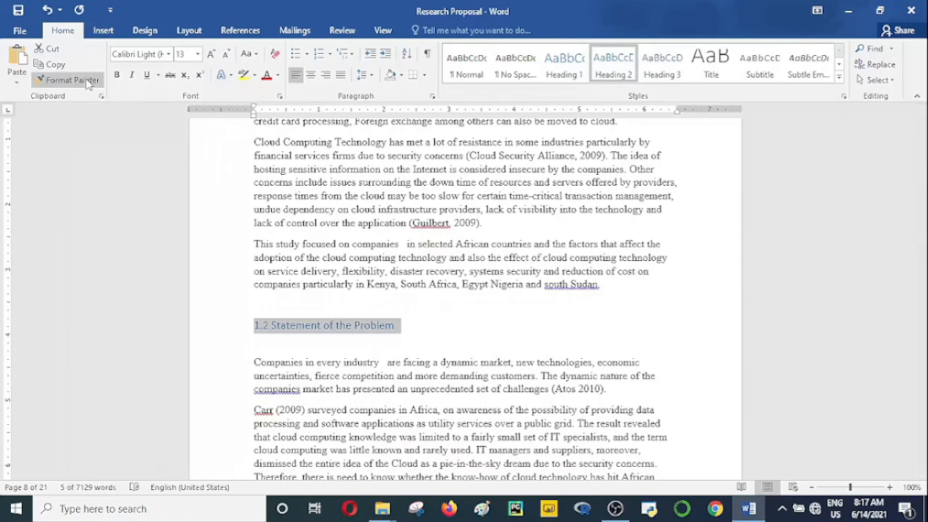
click(87, 81)
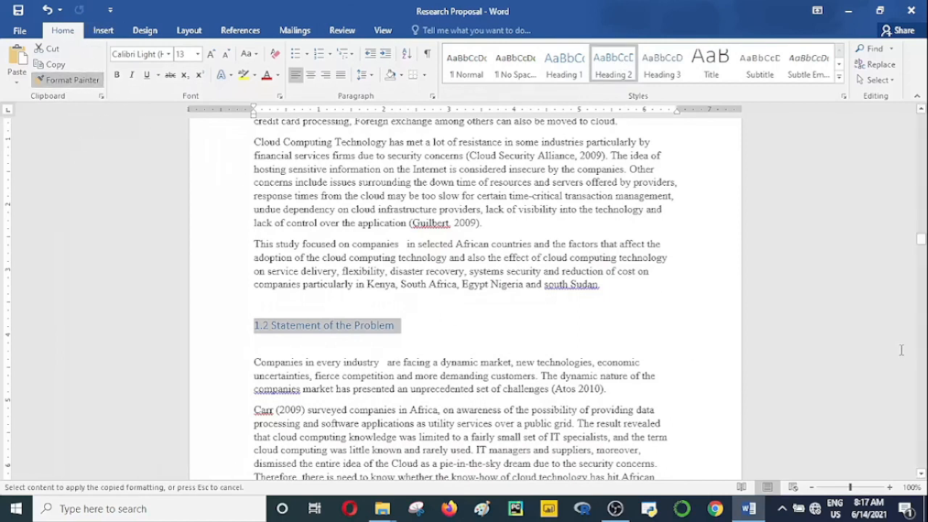
drag(921, 475, 903, 475)
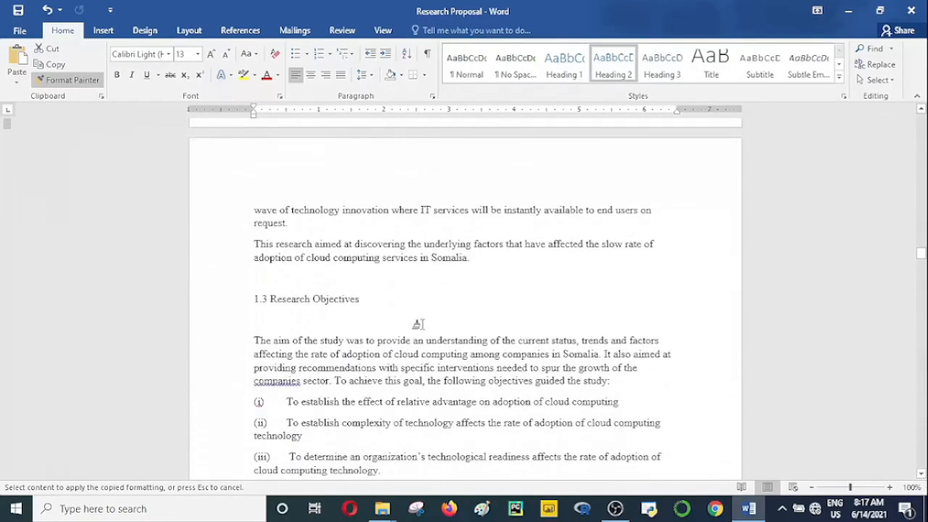
drag(368, 299, 222, 314)
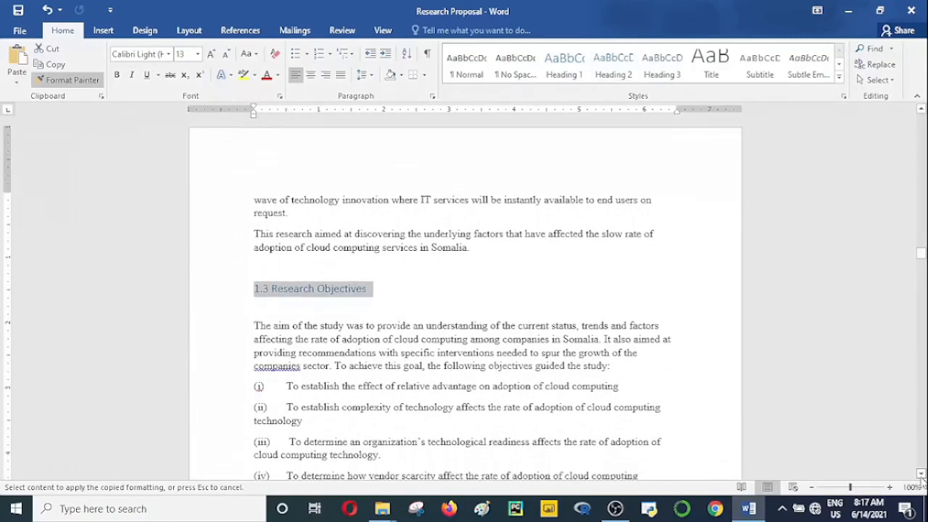
Step: Apply the copied Heading 2 formatting to the "1.4 Research questions" subheading
scroll(921, 480, down, 5)
scroll(922, 479, down, 2)
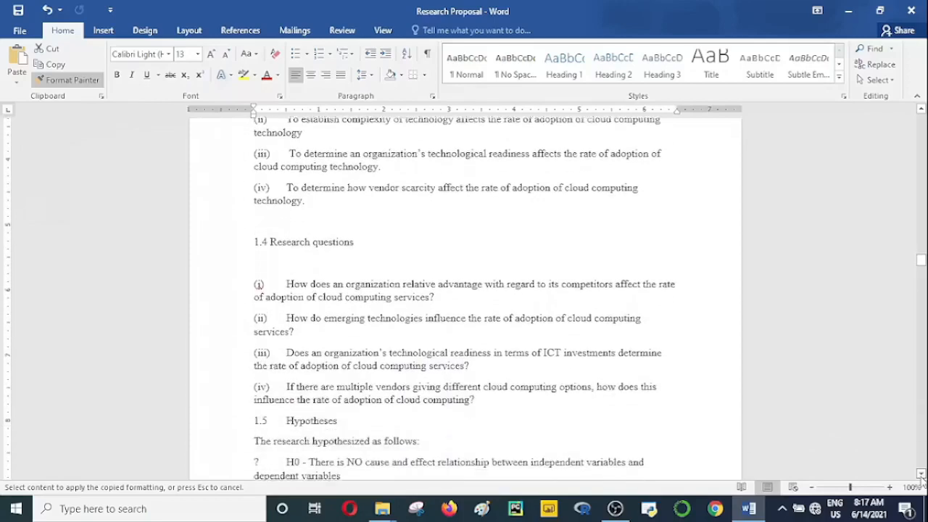
drag(249, 236, 230, 241)
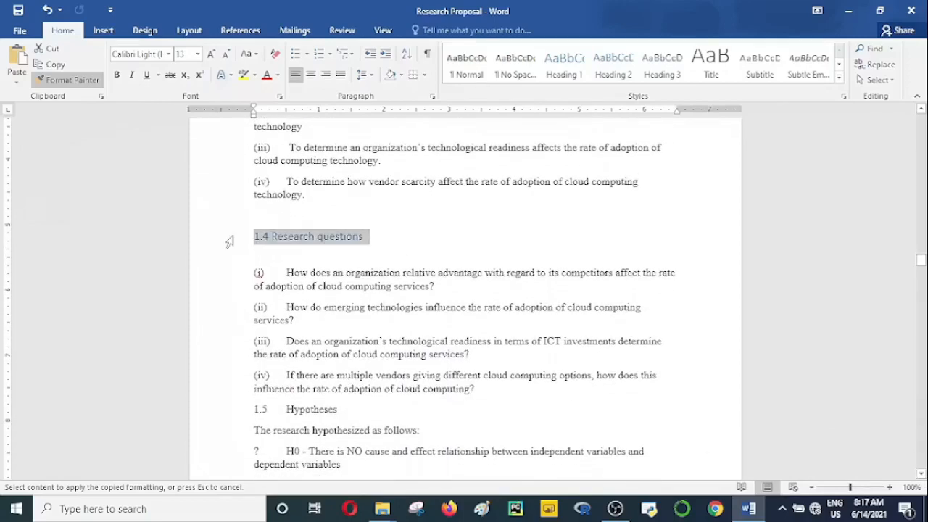
Step: Apply the copied Heading 2 formatting to the "1.6 Justification" subheading
scroll(921, 479, down, 4)
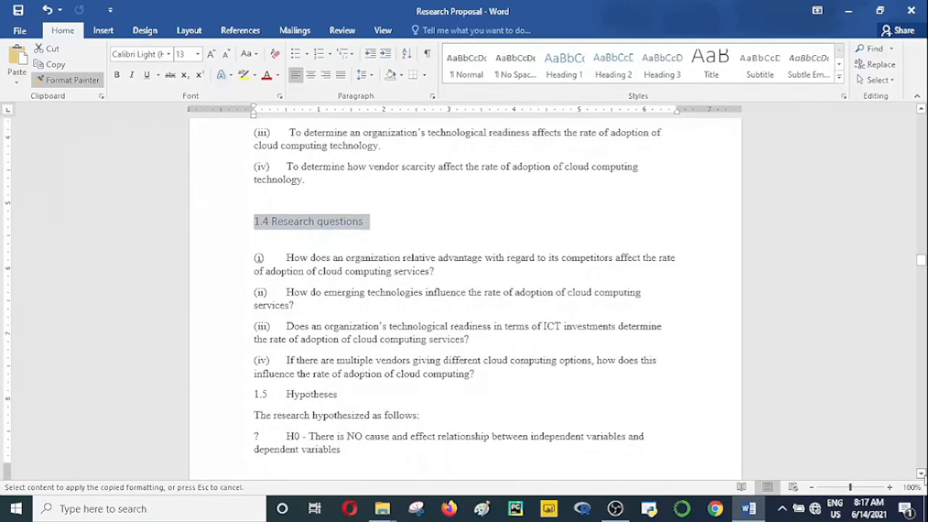
scroll(921, 480, down, 6)
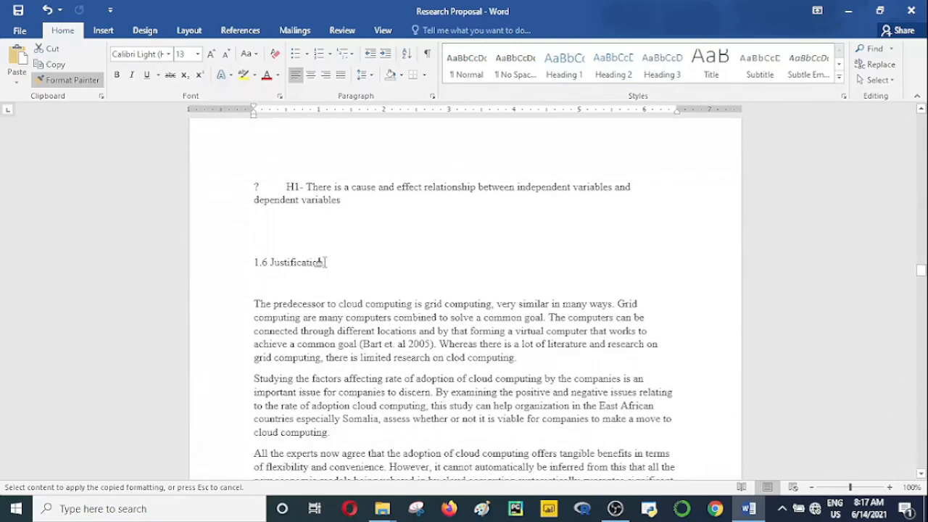
drag(323, 262, 214, 265)
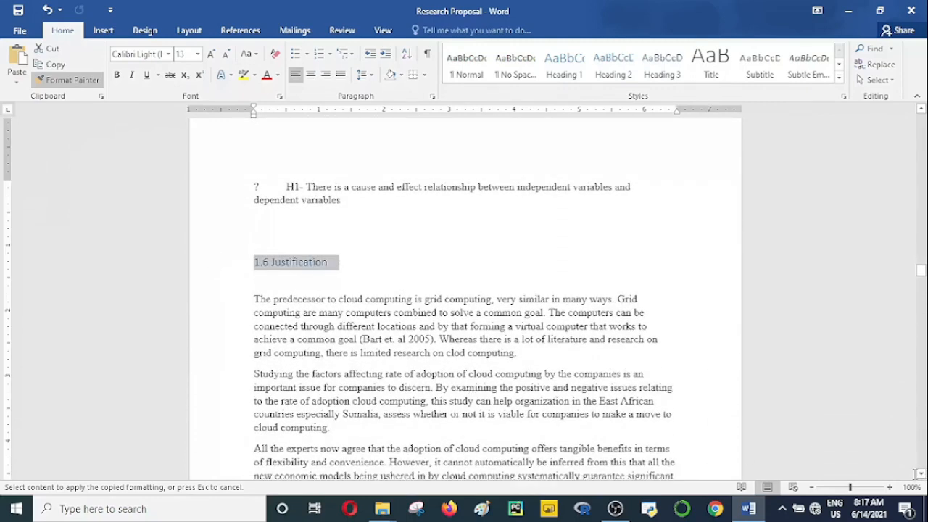
Step: Apply the copied Heading 2 formatting to the "1.7 Scope" and "Chapter Summary" subheadings at the end of chapter one
scroll(921, 479, down, 6)
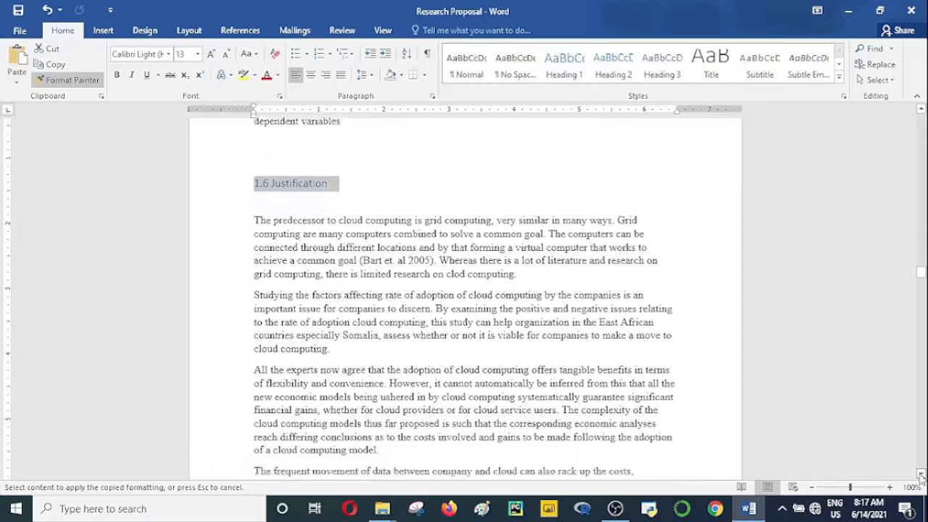
scroll(921, 475, down, 8)
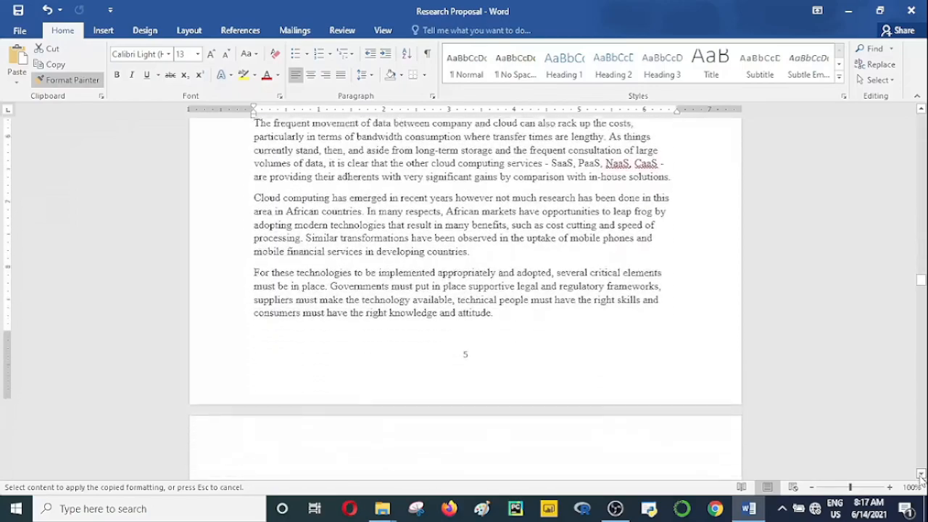
scroll(921, 475, down, 3)
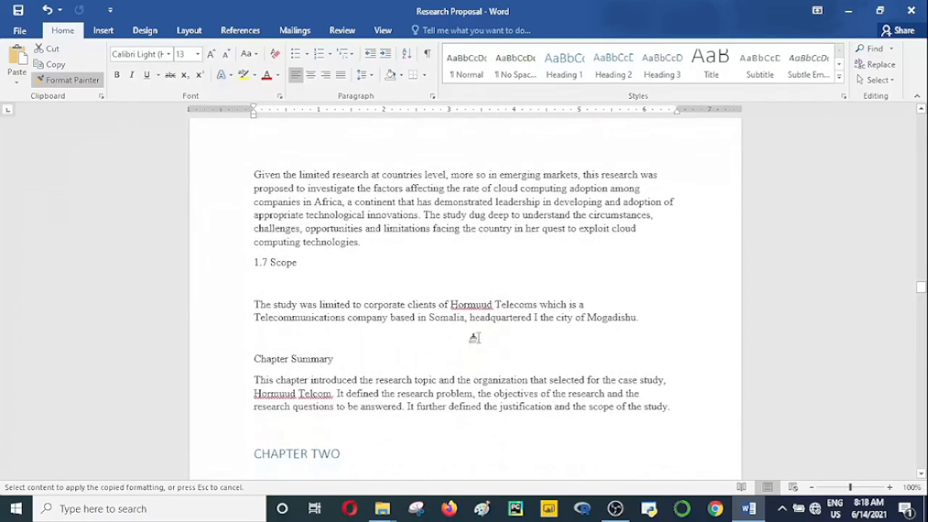
drag(303, 262, 218, 259)
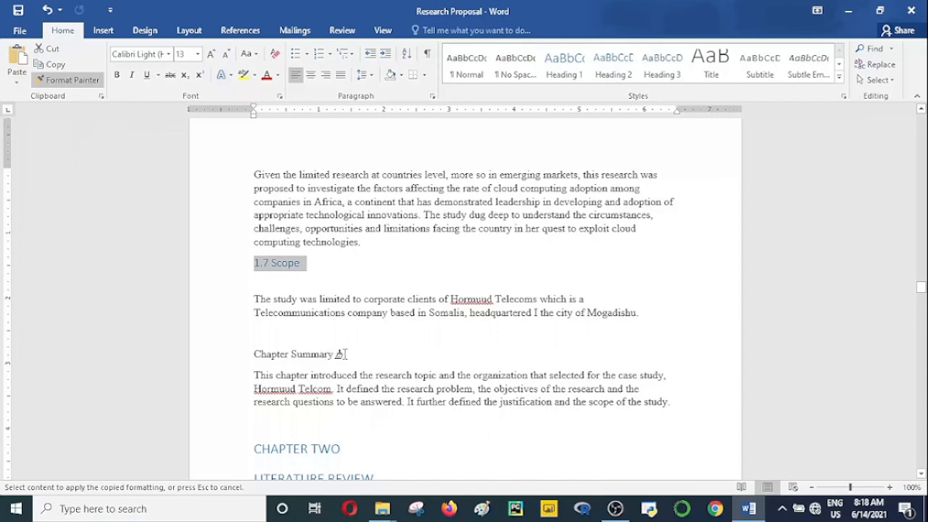
drag(341, 354, 255, 357)
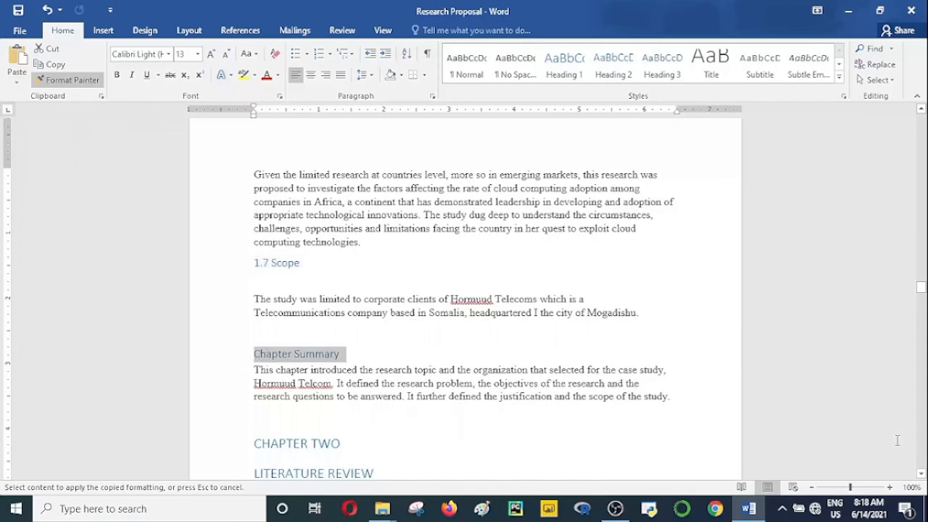
Step: Apply the copied Heading 2 formatting to chapter two's "2. Introduction" and "2.1. Literature Review" subheadings
click(922, 473)
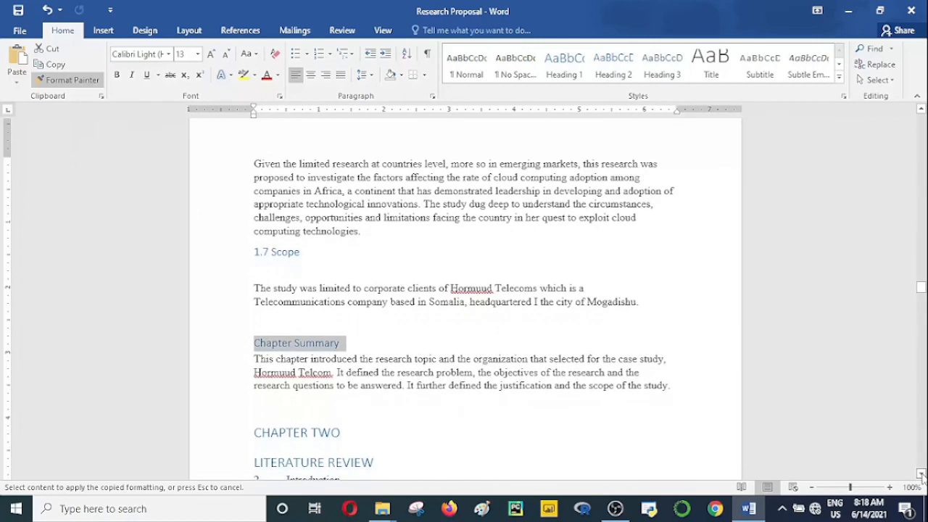
drag(922, 474, 921, 474)
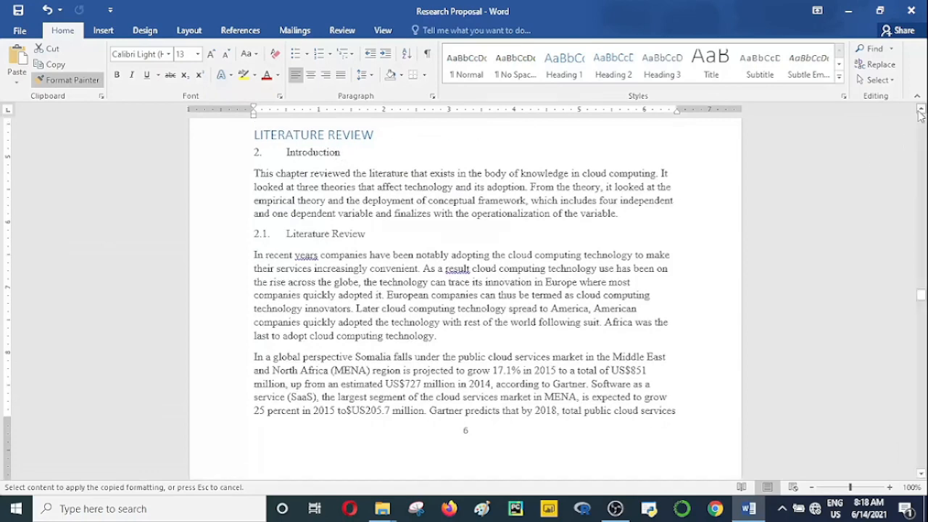
scroll(455, 211, up, 1)
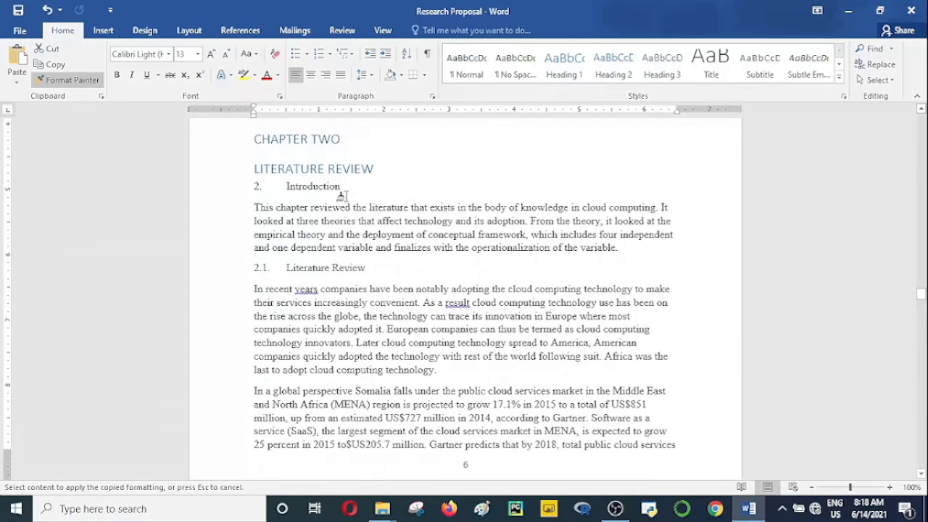
drag(343, 189, 248, 187)
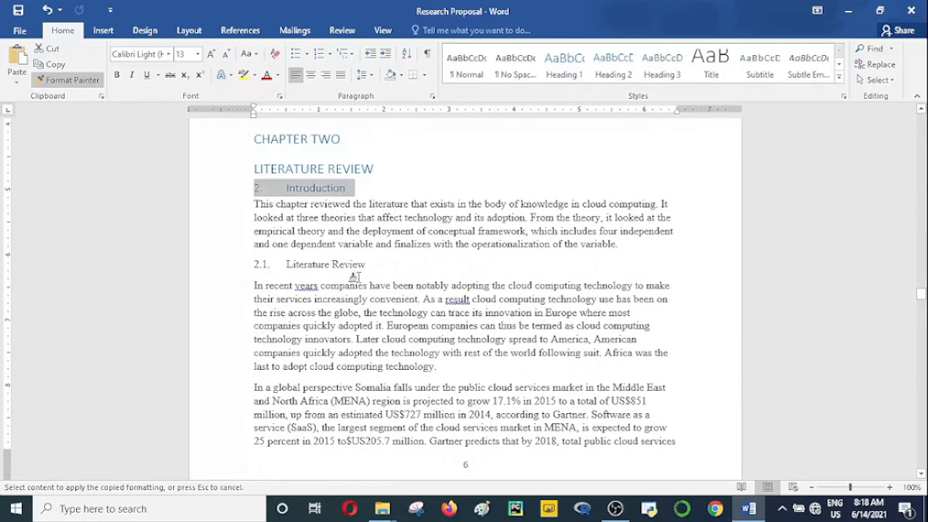
mouse_move(361, 270)
mouse_down()
mouse_move(245, 264)
mouse_move(252, 269)
mouse_up()
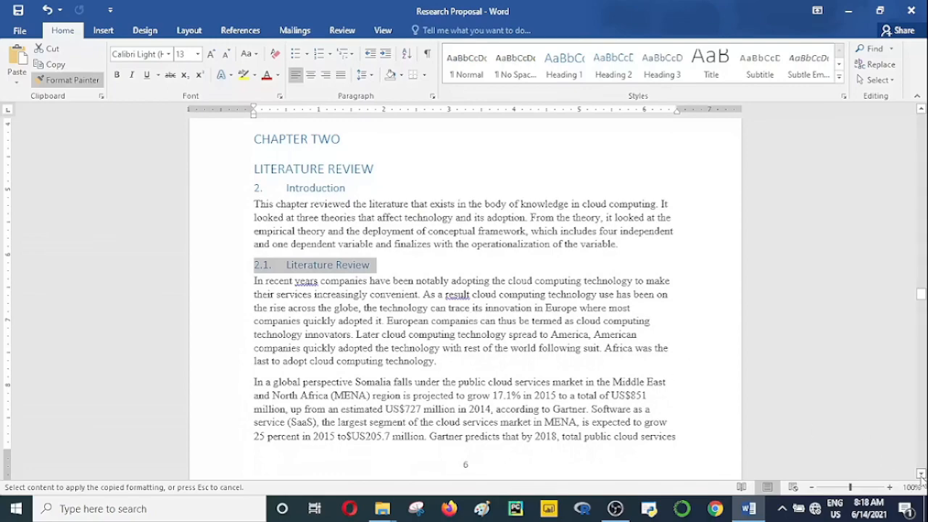
Step: Apply the copied Heading 2 formatting to the "2.2. Theoretical review" subheading and the 2.2.1 subheading on the 5-3-2 Principle
drag(920, 474, 920, 474)
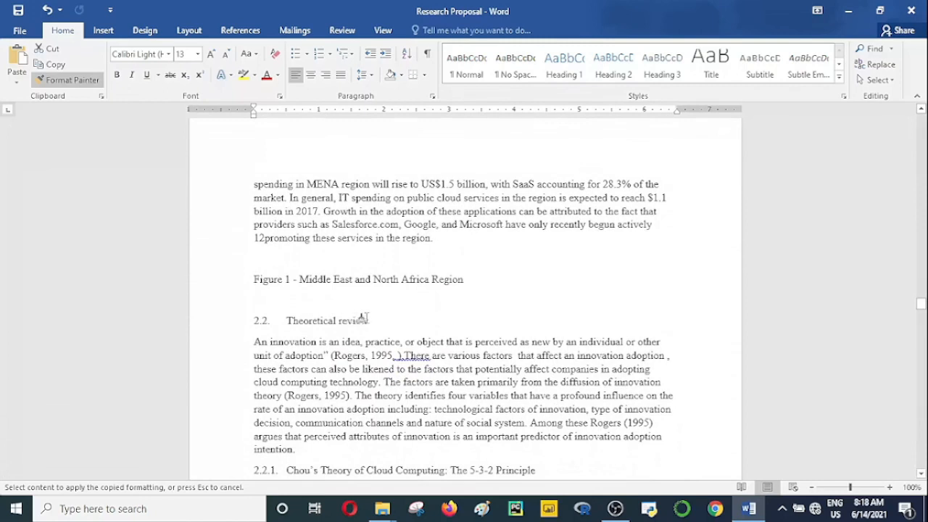
drag(359, 323, 235, 297)
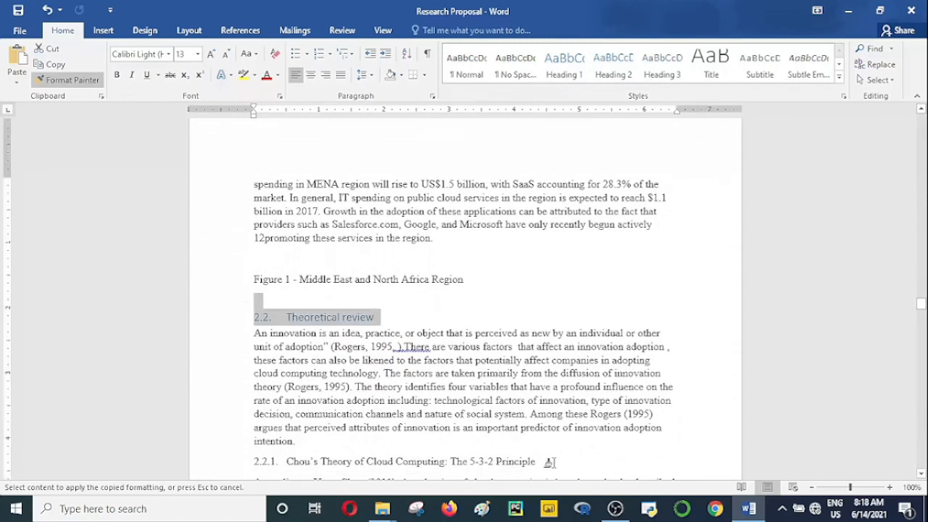
mouse_move(536, 462)
mouse_down()
mouse_move(324, 461)
mouse_move(246, 473)
mouse_up()
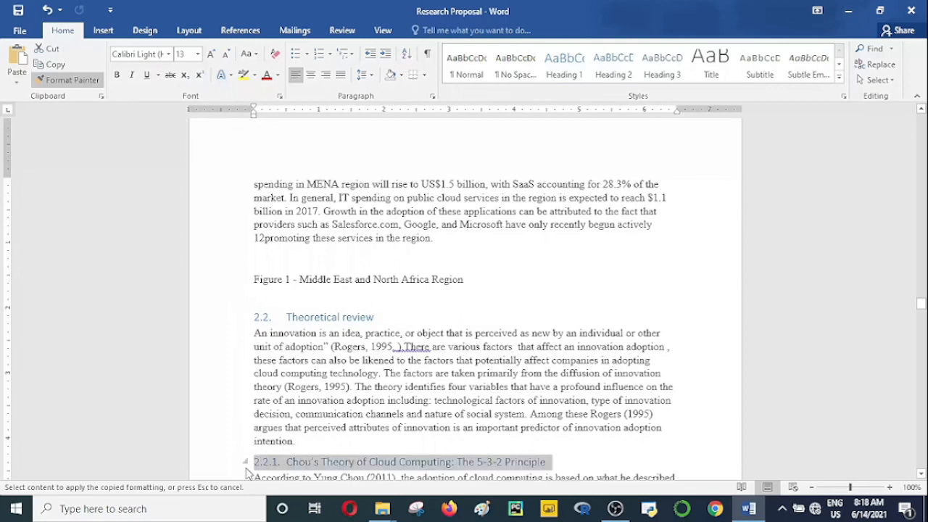
Step: Apply the copied Heading 2 formatting to the "2.2.2. Technology Acceptance Model" subheading
click(922, 475)
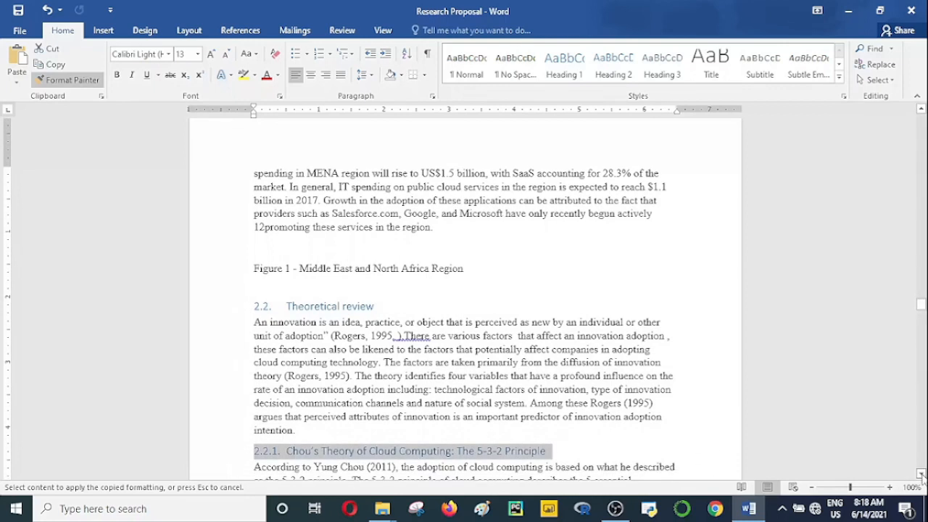
click(921, 475)
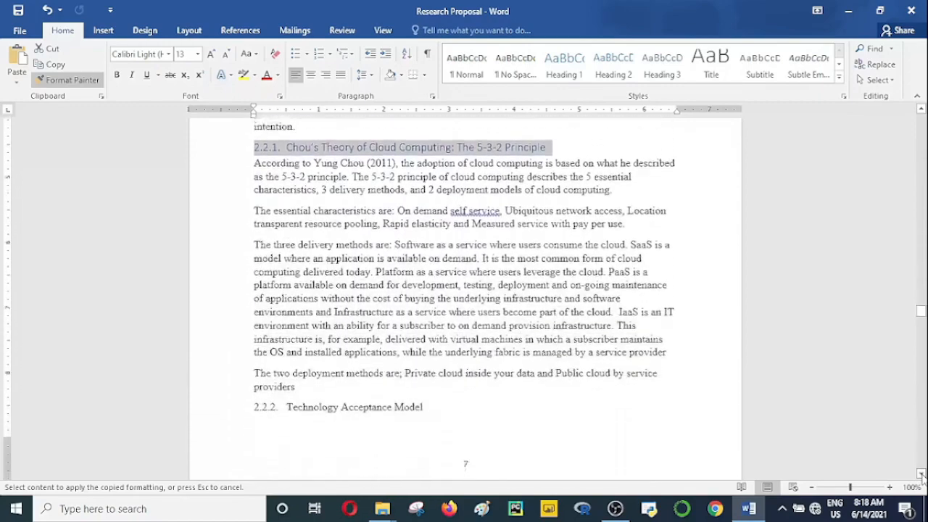
click(921, 475)
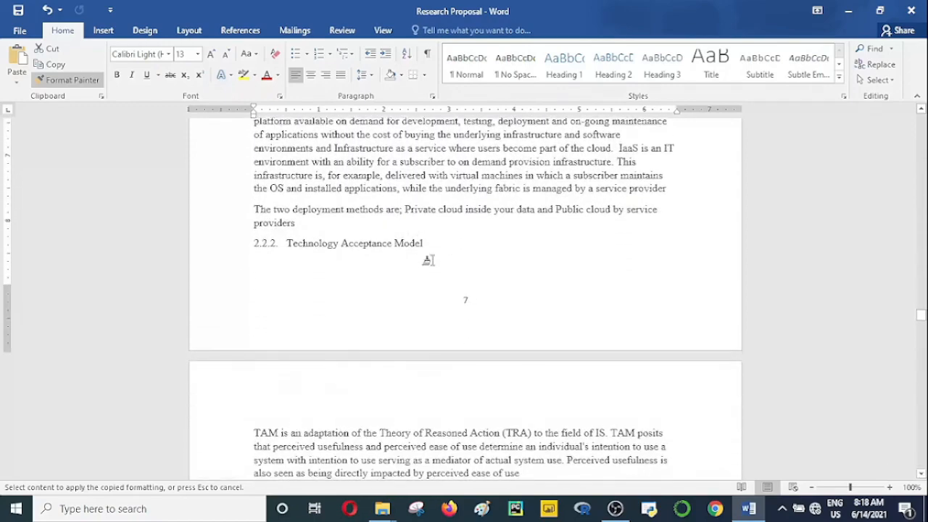
drag(427, 248, 259, 246)
drag(239, 245, 245, 248)
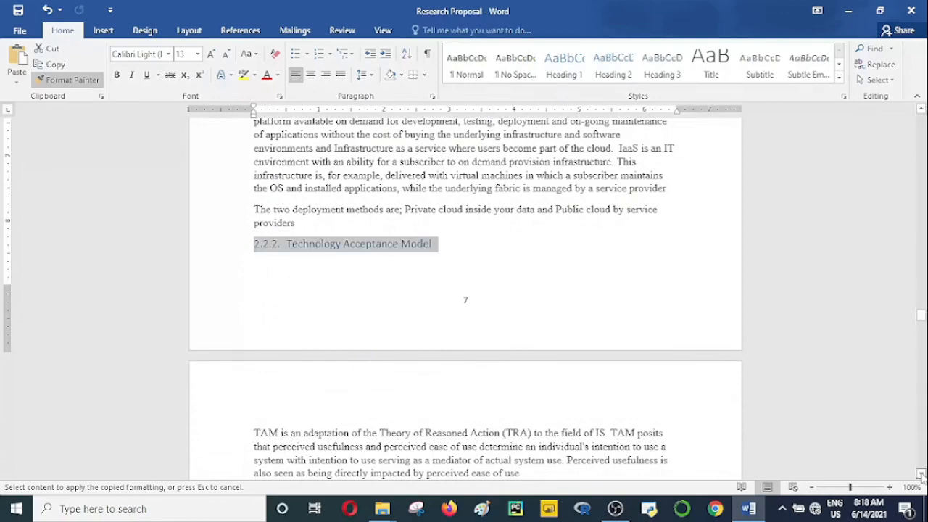
Step: Apply the copied Heading 2 formatting to the "2.2.2.1. Critique to theory" subheading
scroll(922, 475, down, 5)
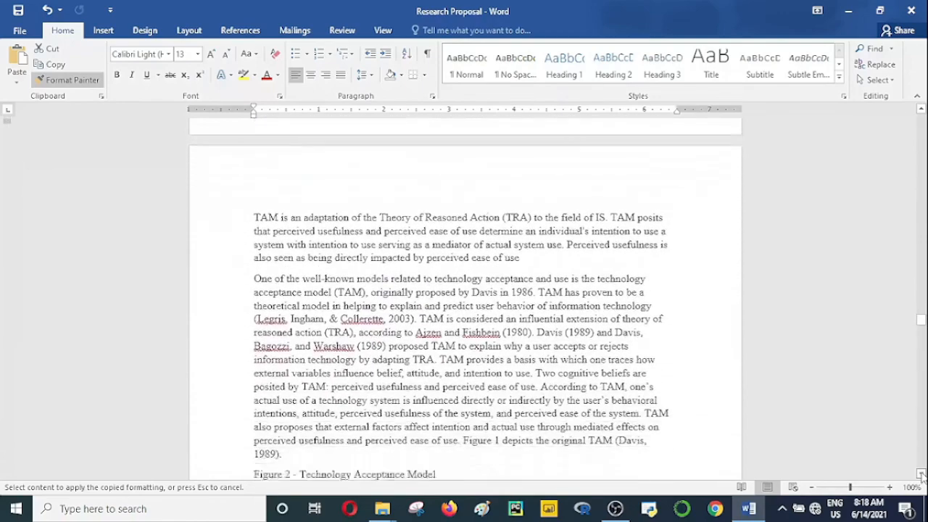
scroll(920, 475, down, 7)
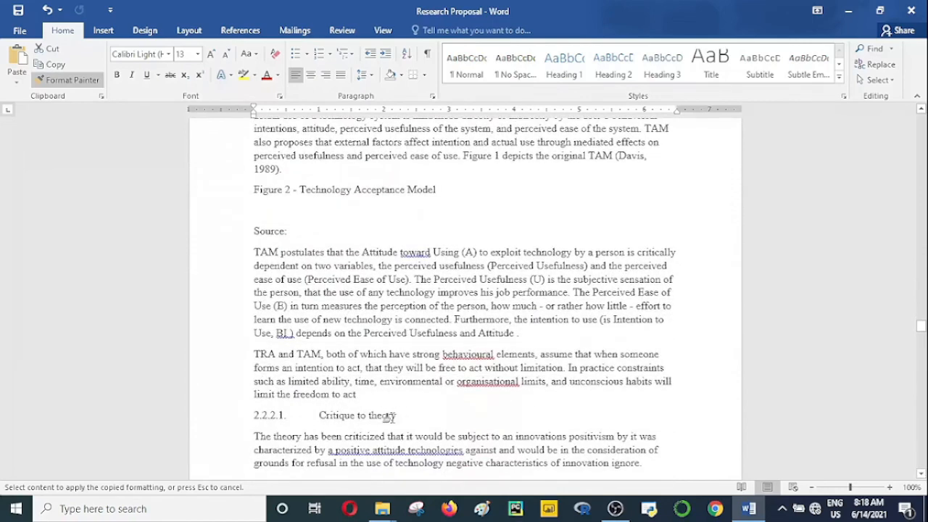
drag(389, 417, 230, 421)
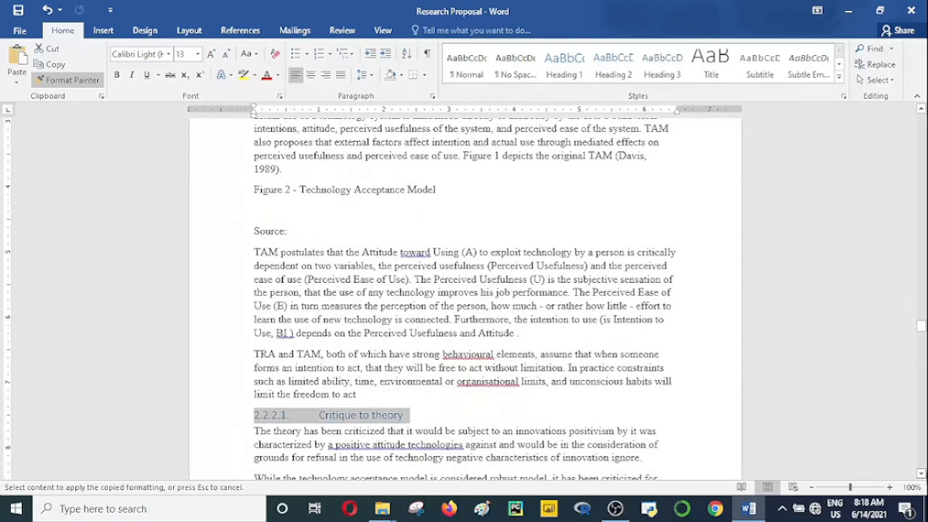
Step: Apply the copied Heading 2 formatting to the "2.2.3. Diffusion of innovations Theory" subheading
scroll(465, 297, down, 6)
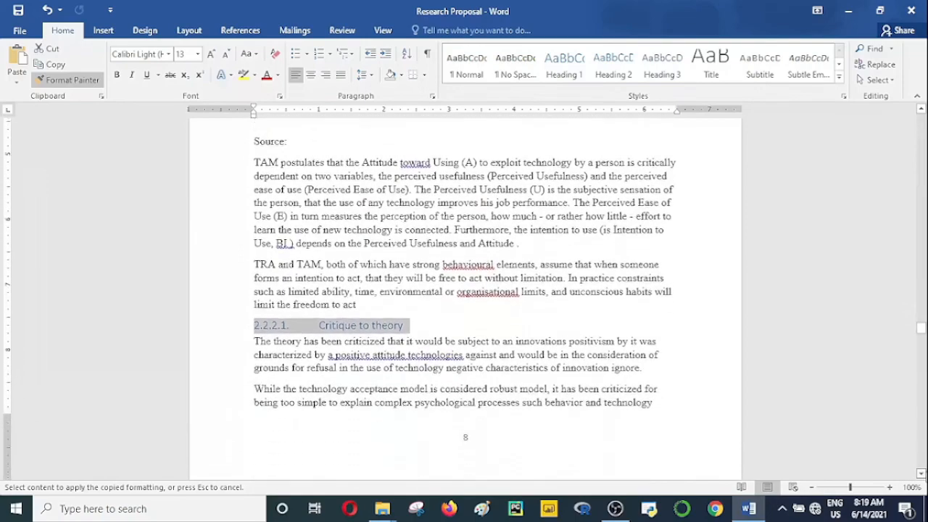
scroll(465, 297, down, 5)
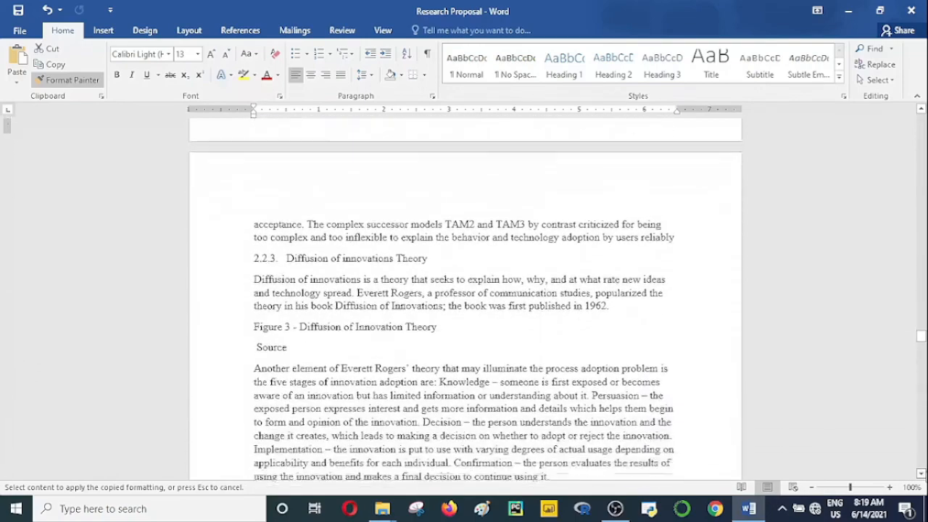
drag(434, 227, 245, 233)
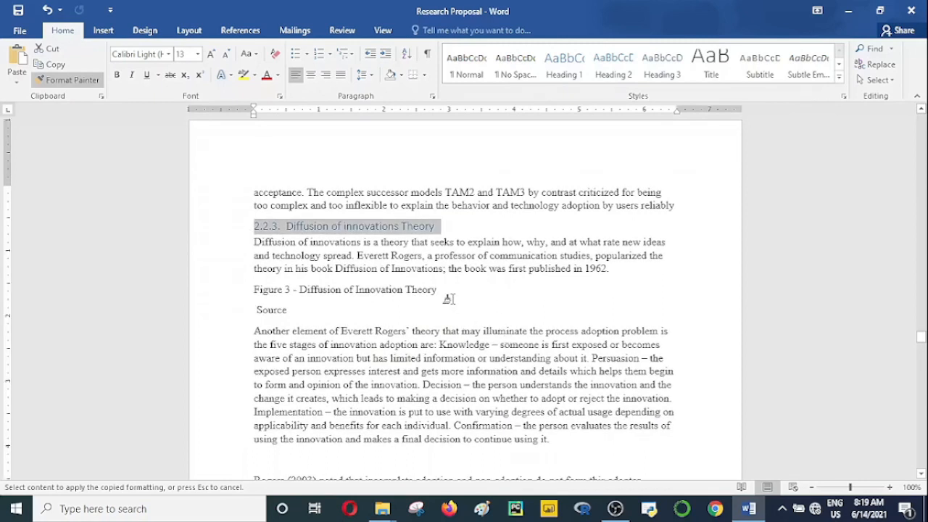
Step: Try the copied Heading 2 formatting on the Figure 3 caption, turn off Format Painter and undo the caption's formatting
mouse_move(411, 294)
mouse_down()
mouse_move(228, 299)
mouse_move(490, 326)
mouse_move(468, 300)
mouse_up()
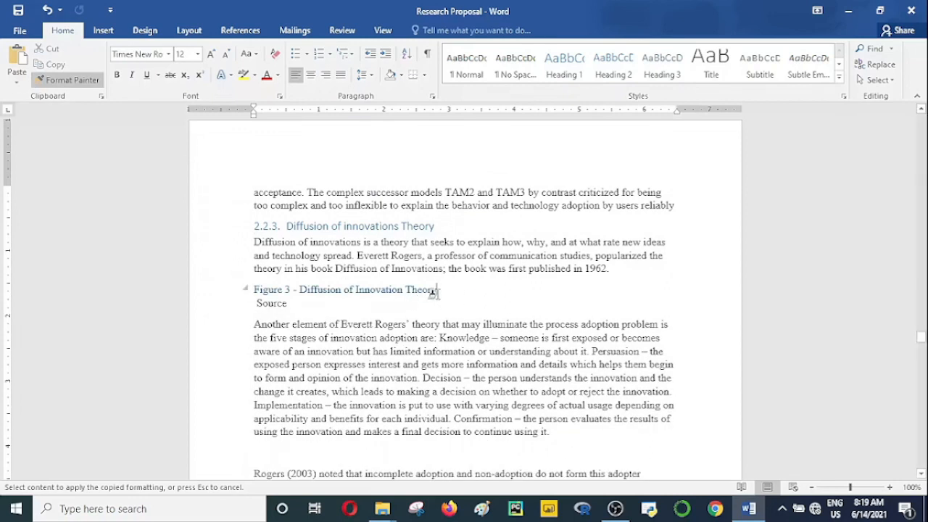
mouse_move(450, 290)
mouse_down()
mouse_move(250, 290)
mouse_move(257, 293)
mouse_up()
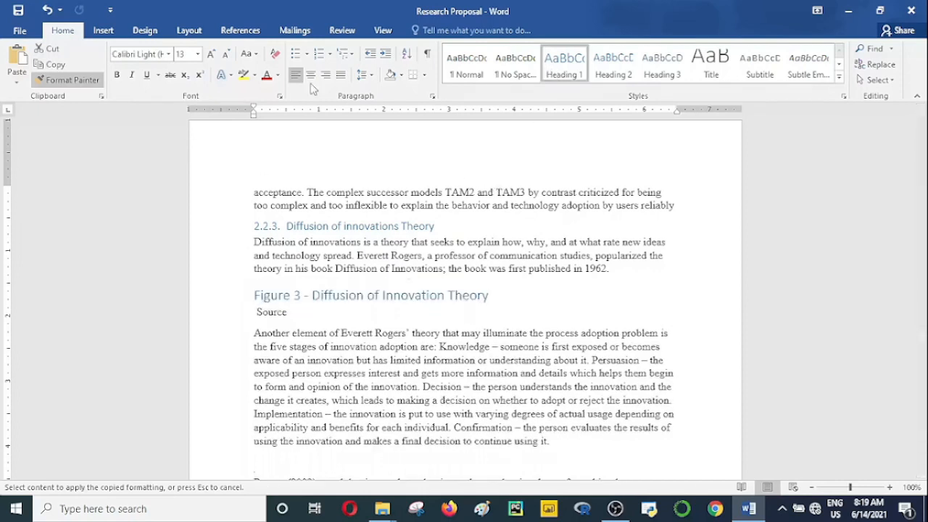
double_click(87, 86)
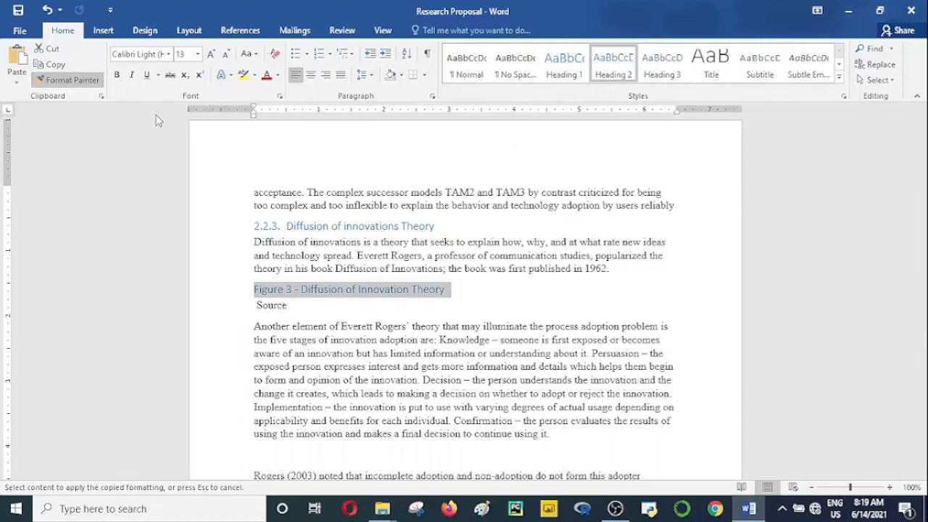
drag(368, 297, 438, 304)
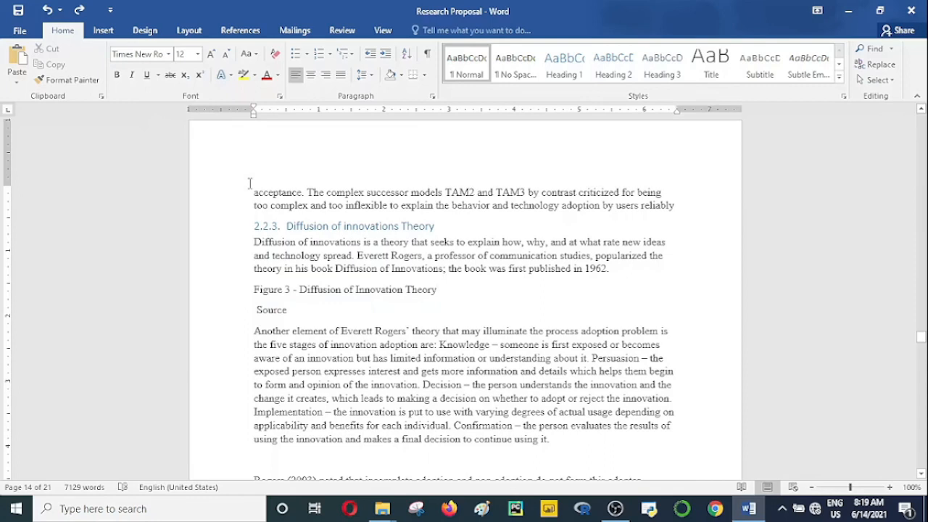
Step: Pick up the 2.2.3 subheading's formatting with Format Painter for repeated use and apply it to "2.3. Conceptual Framework"
drag(441, 226, 227, 220)
click(66, 80)
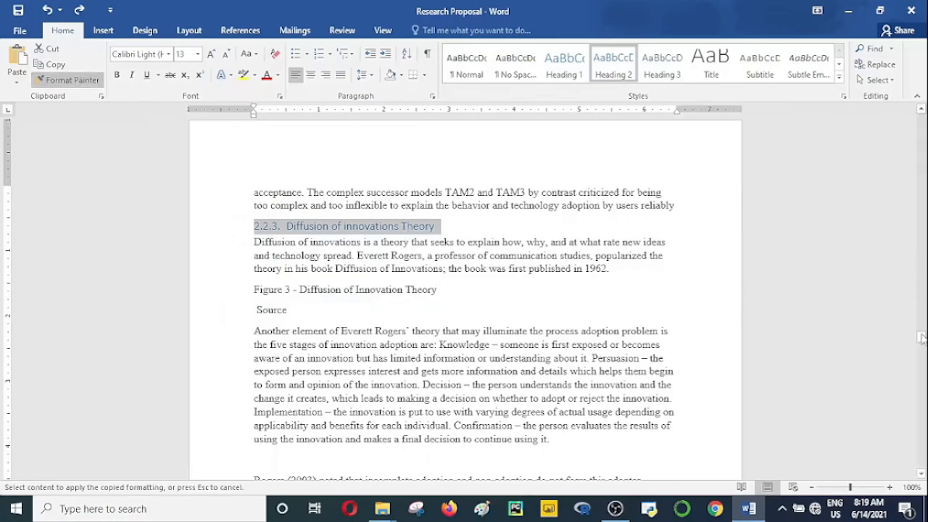
drag(922, 341, 921, 383)
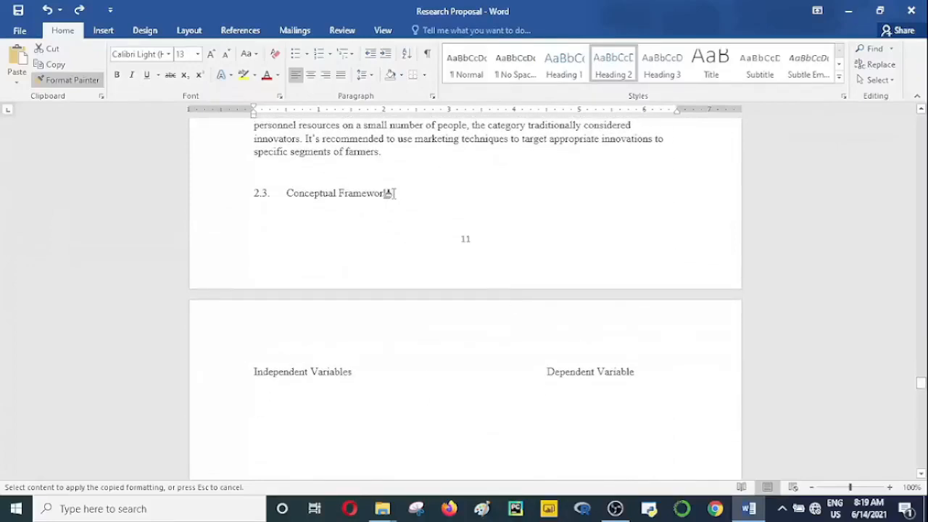
mouse_move(393, 193)
mouse_down()
mouse_move(203, 219)
mouse_move(259, 187)
mouse_move(251, 194)
mouse_up()
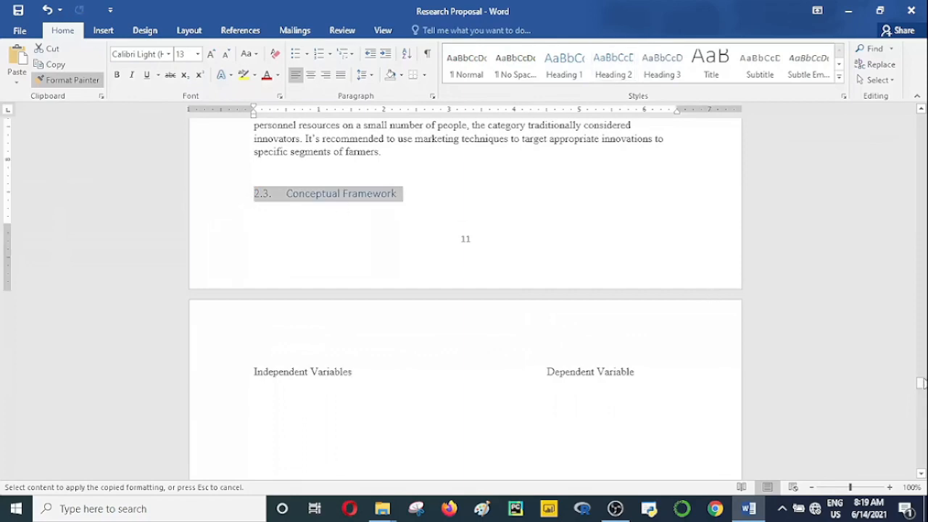
Step: Apply the copied Heading 2 formatting to the entire "2.4. Operationalization of the Variables" subheading
drag(921, 383, 921, 390)
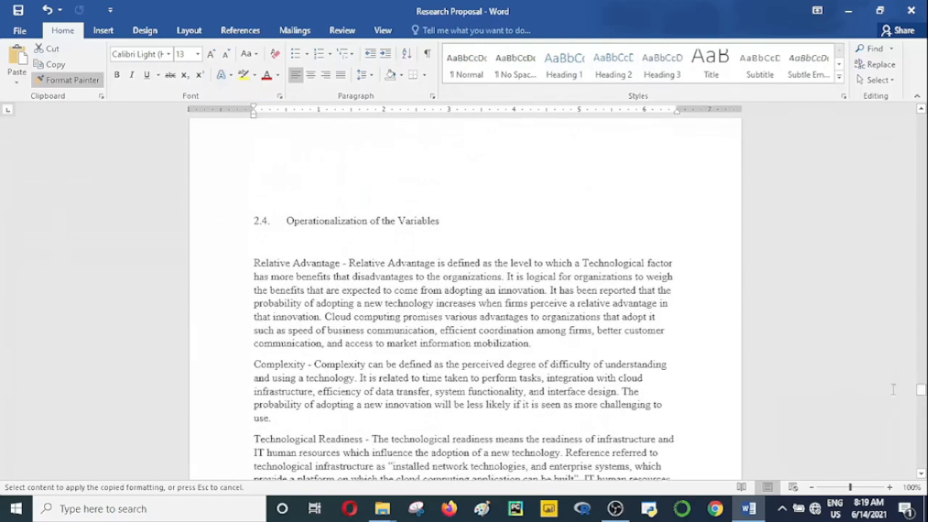
mouse_move(425, 226)
mouse_down()
mouse_move(251, 230)
mouse_move(195, 213)
mouse_up()
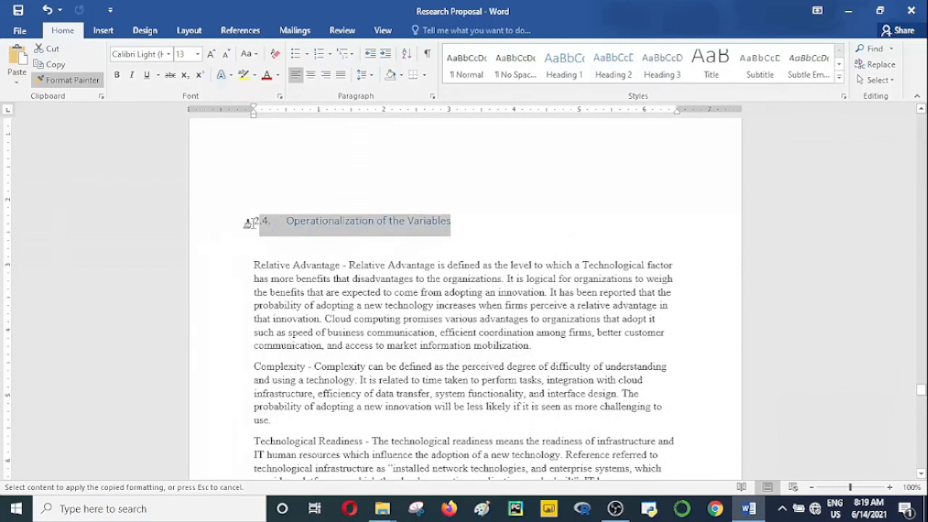
click(259, 222)
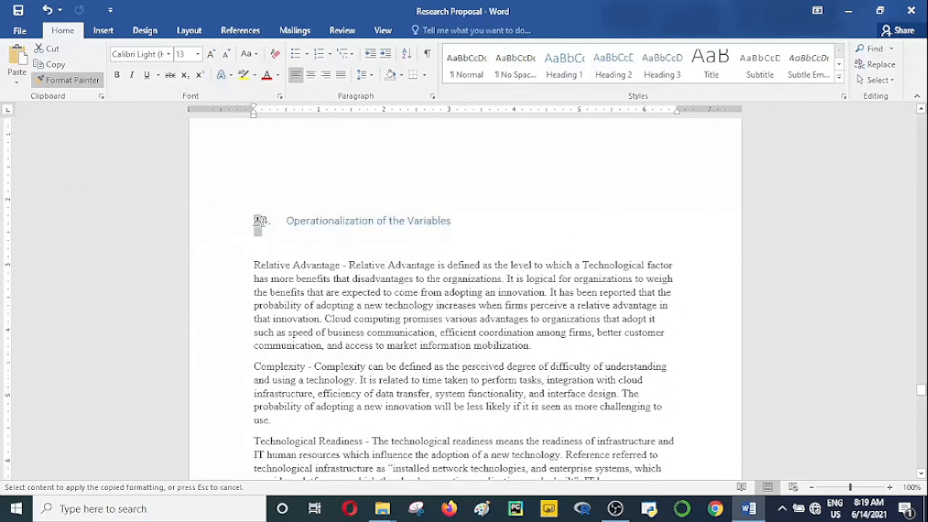
Step: Try the copied Heading 2 formatting on the Relative Advantage paragraph and undo it
click(358, 291)
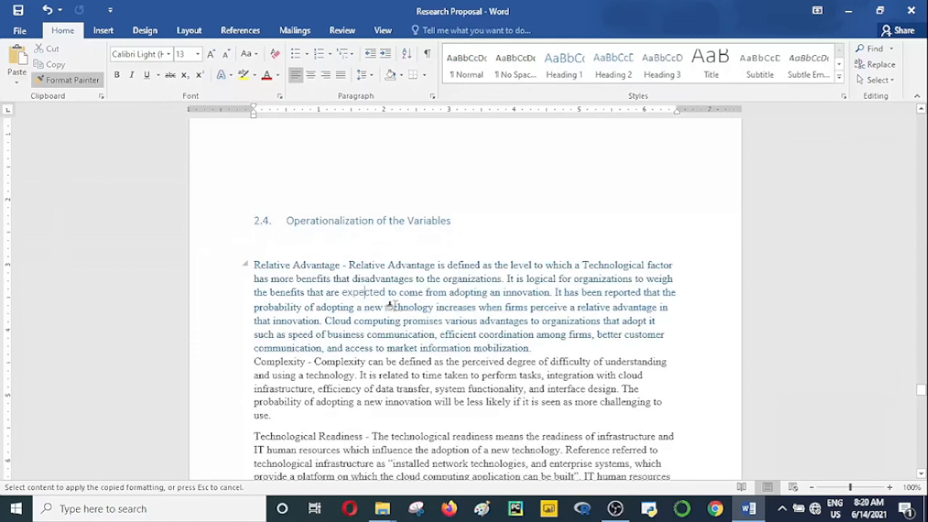
key(ctrl+z)
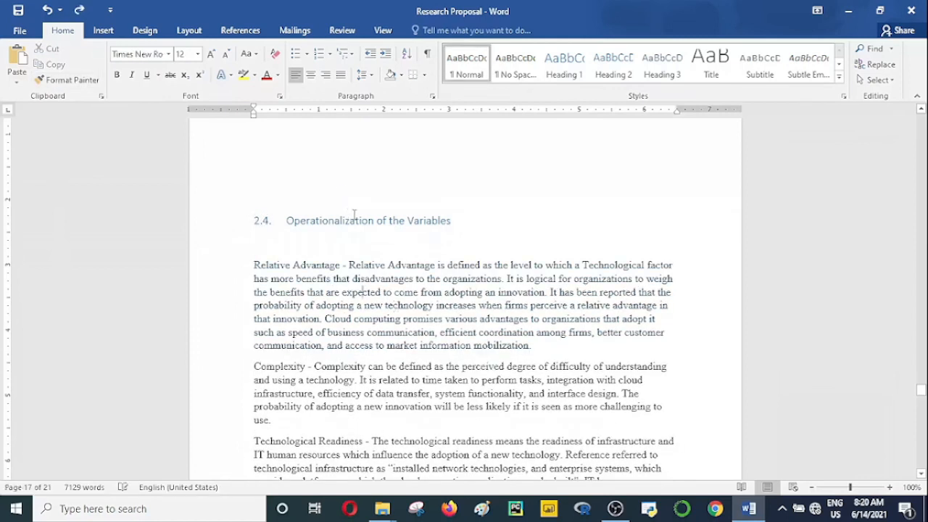
Step: Pick up the 2.4 subheading's formatting with Format Painter for repeated use and apply it to "2.5. Chapter Summary" and Chapter Three's "3. Introduction"
drag(499, 225, 192, 221)
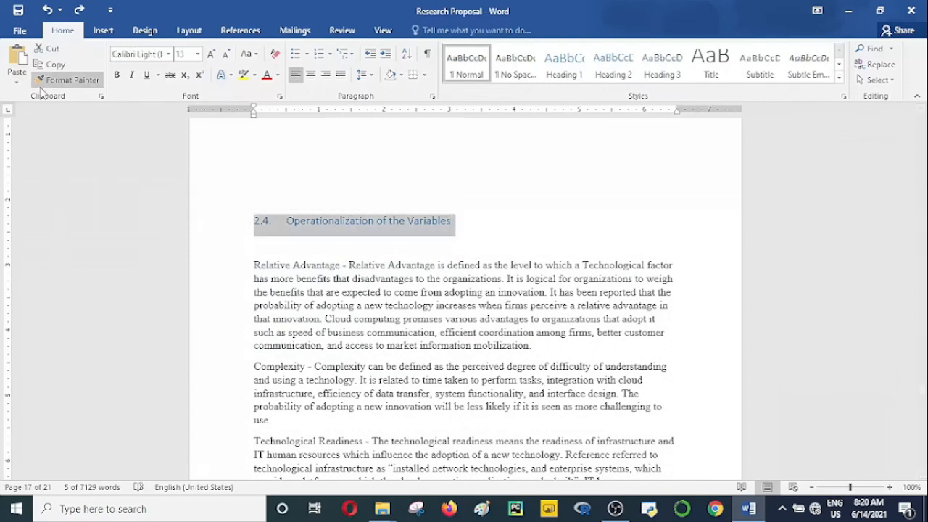
click(65, 80)
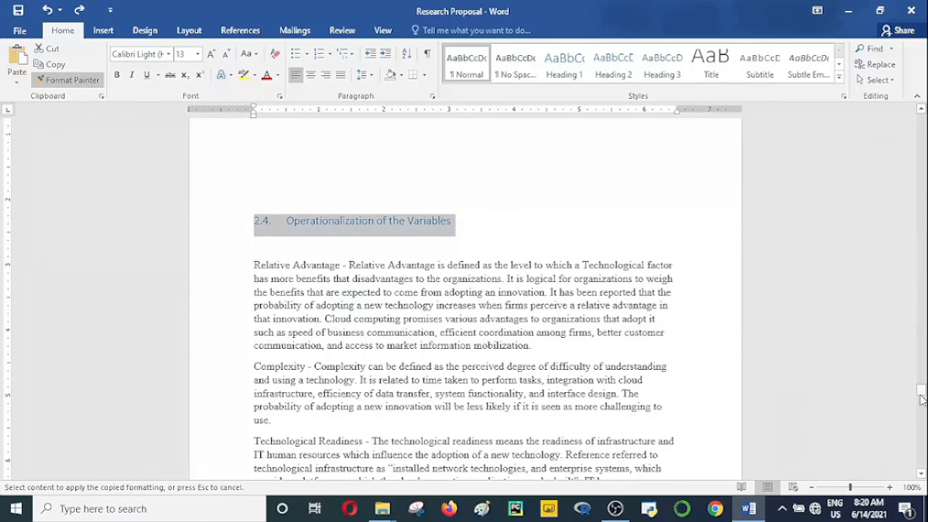
drag(920, 399, 922, 403)
drag(367, 270, 241, 276)
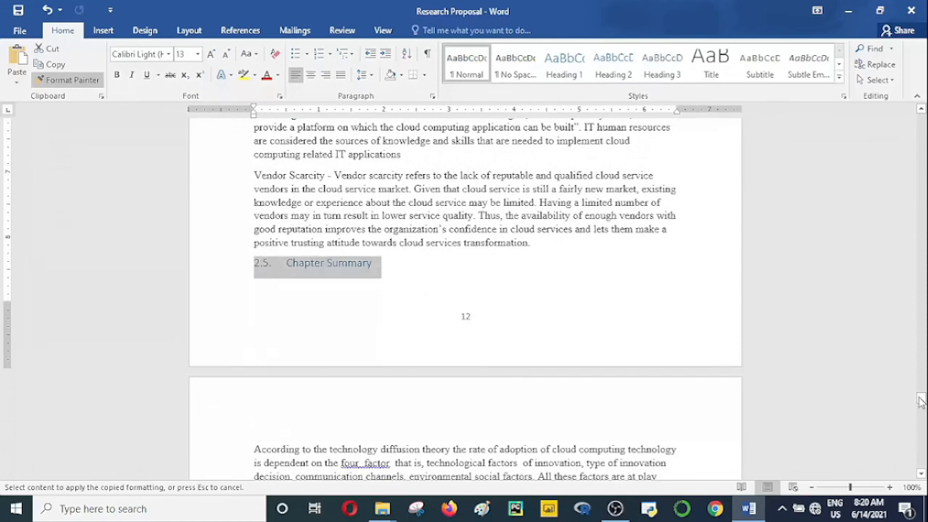
drag(921, 403, 921, 402)
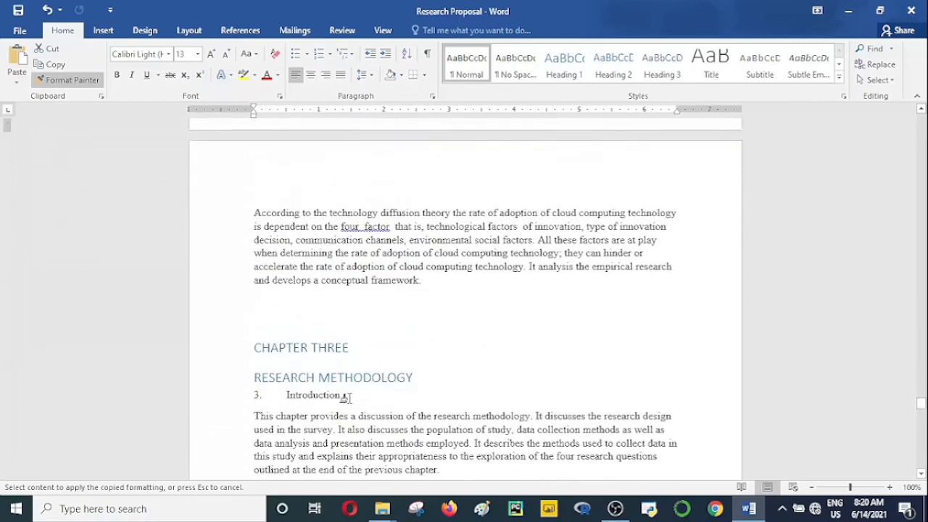
mouse_move(347, 397)
mouse_down()
mouse_move(234, 379)
mouse_move(242, 397)
mouse_up()
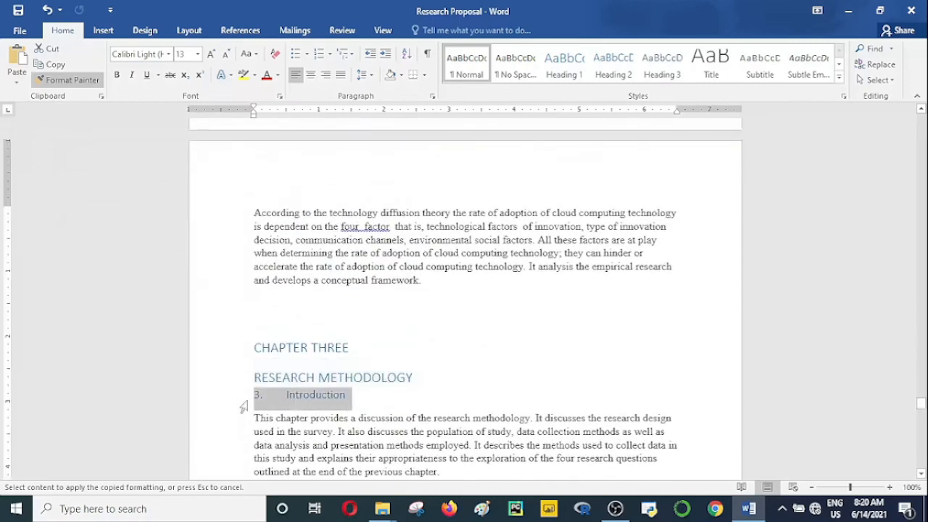
Step: Apply the copied Heading 2 formatting to "3.1. Research Design", "3.1.1. Population" and "3.1.2. Sampling"
drag(920, 410, 921, 412)
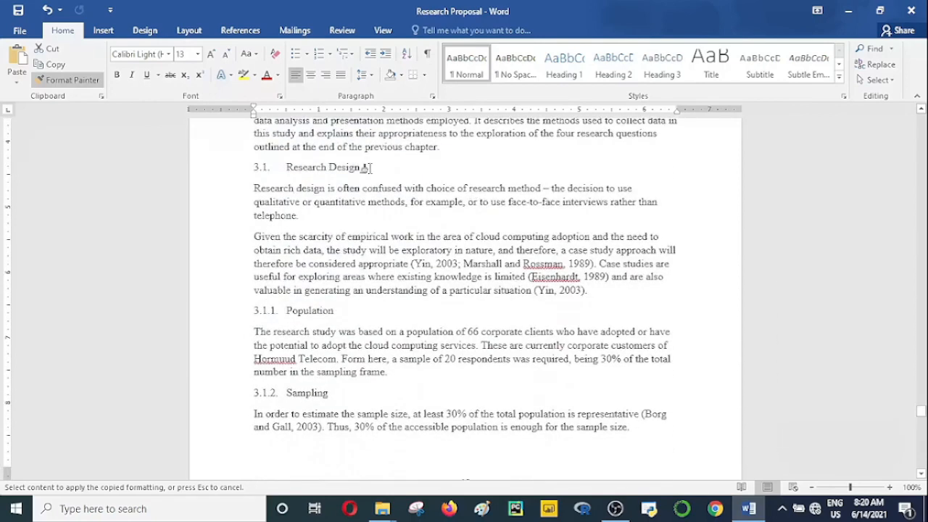
drag(365, 167, 247, 176)
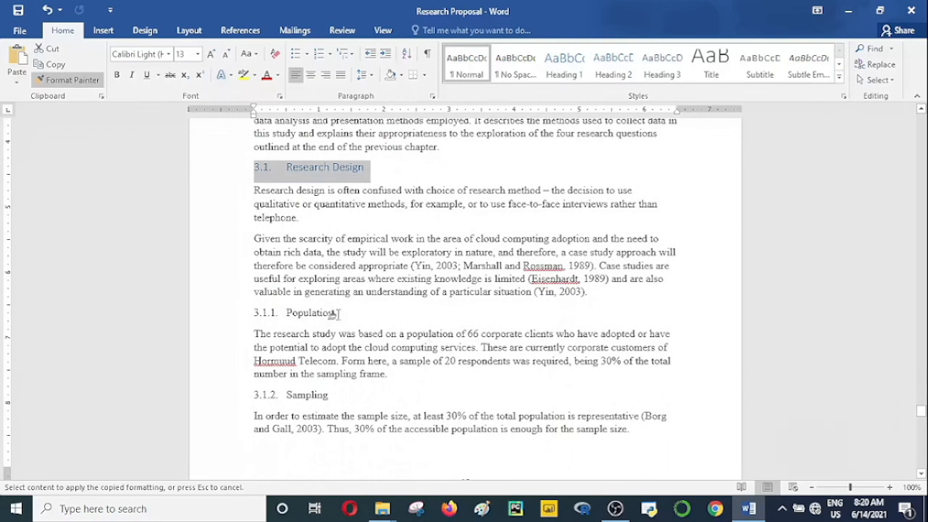
drag(338, 314, 243, 321)
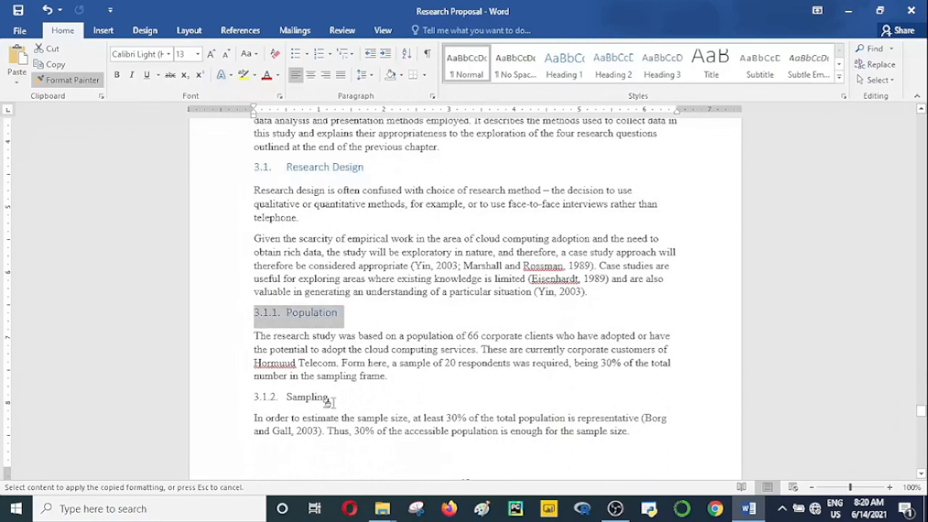
drag(332, 397, 243, 397)
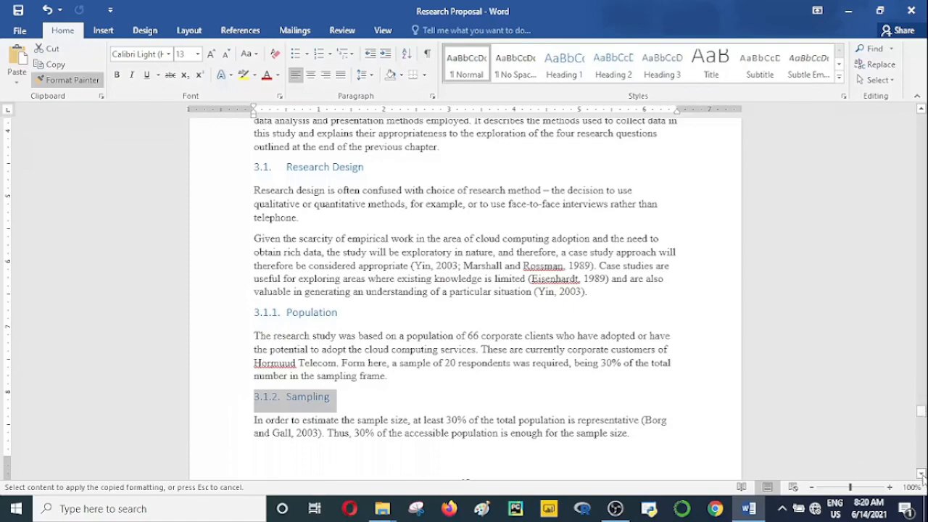
Step: Apply the copied Heading 2 formatting to "3.1.3. Description of Data Collection Instruments" and "3.1.4. Validity and Reliability of Research Instruments"
drag(921, 475, 922, 475)
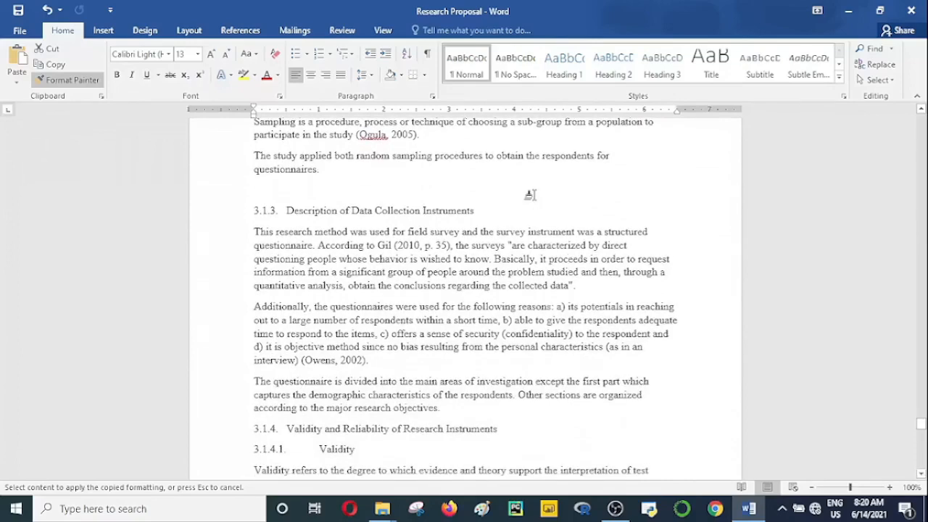
drag(474, 209, 245, 211)
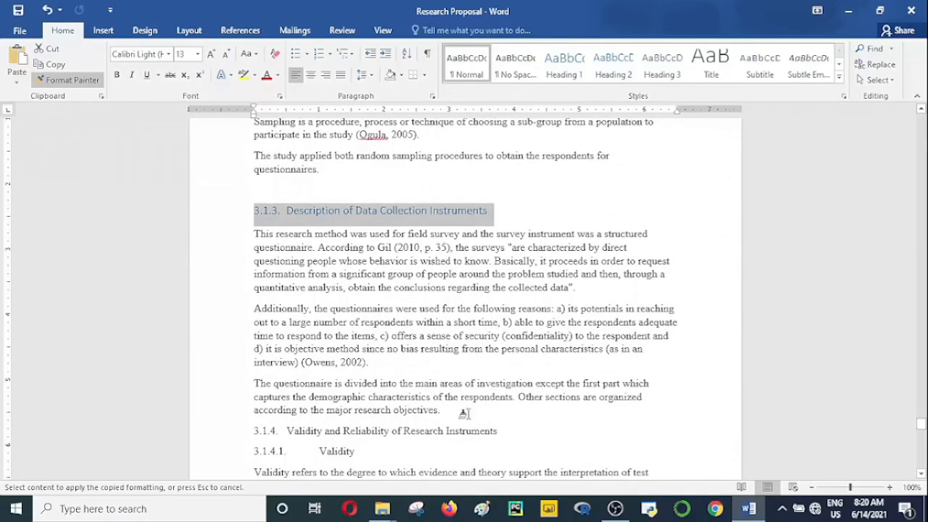
mouse_move(501, 430)
mouse_down()
mouse_move(246, 433)
mouse_move(192, 444)
mouse_up()
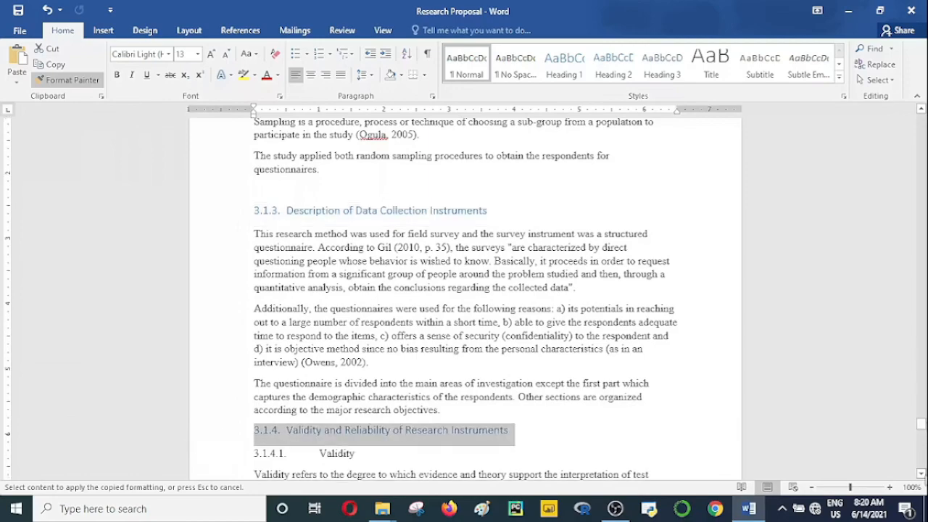
Step: Apply the copied Heading 2 formatting to "3.2. Data Analysis Methods" and the 3.2.1 Multivariate Analysis Of Variance subheading, skipping Validity and Reliability
click(922, 474)
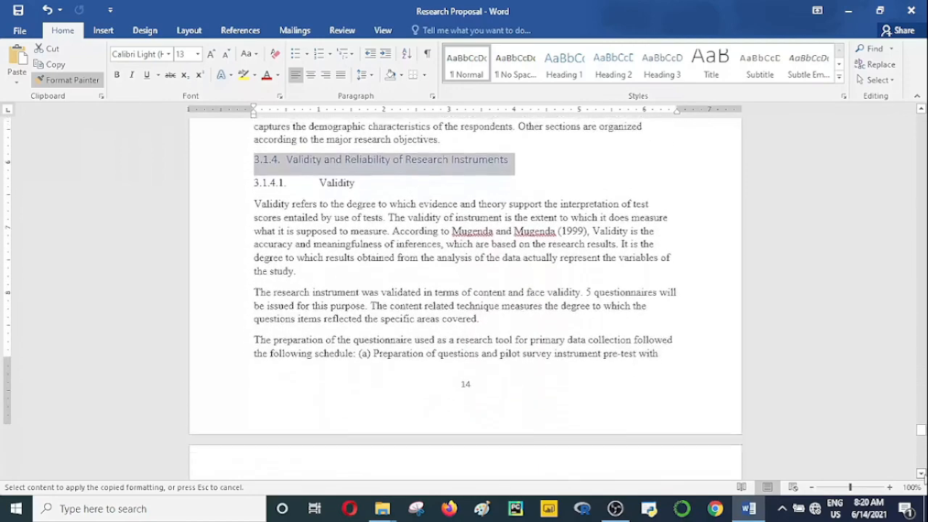
drag(922, 474, 922, 474)
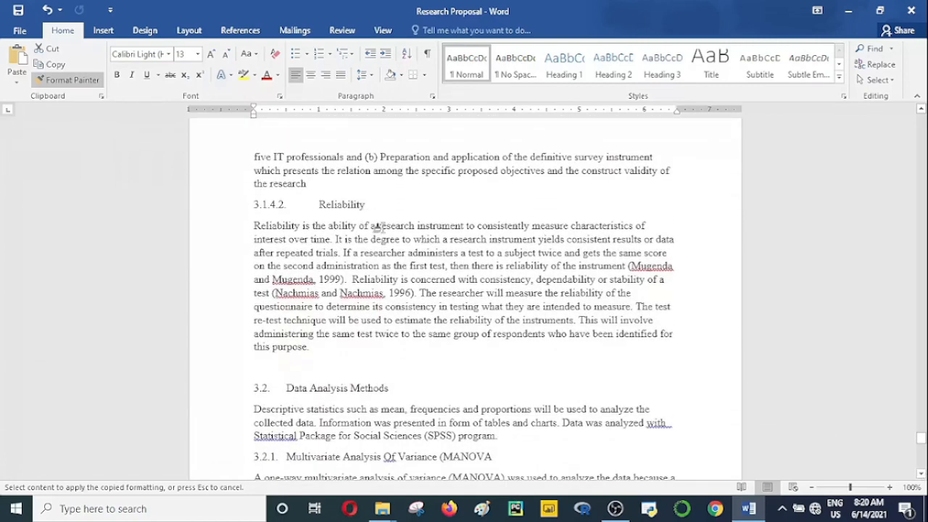
mouse_move(395, 392)
mouse_down()
mouse_move(203, 395)
mouse_move(218, 396)
mouse_up()
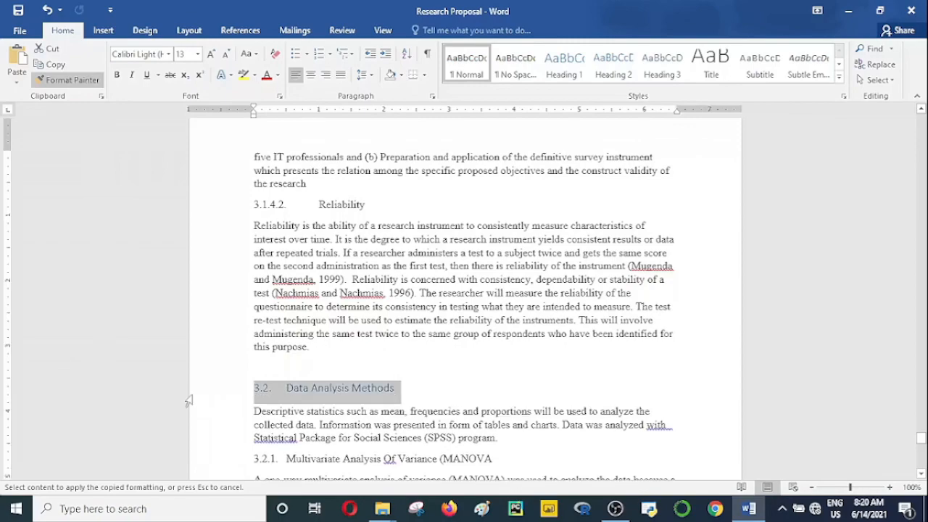
click(922, 474)
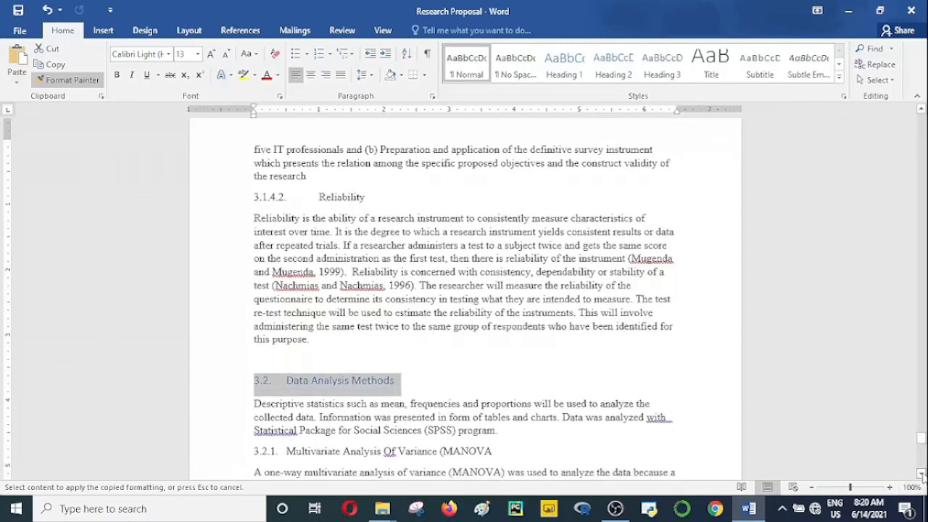
click(922, 474)
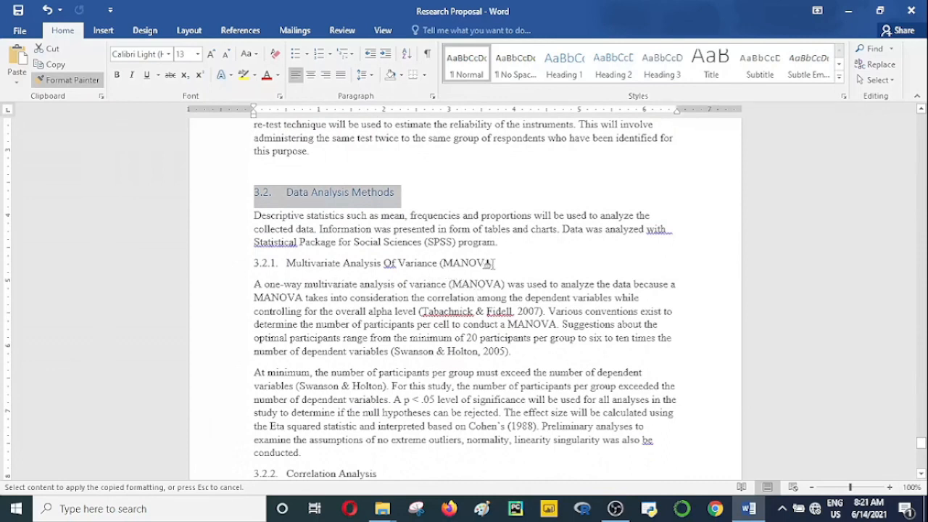
mouse_move(493, 264)
mouse_down()
mouse_move(247, 265)
mouse_move(254, 266)
mouse_up()
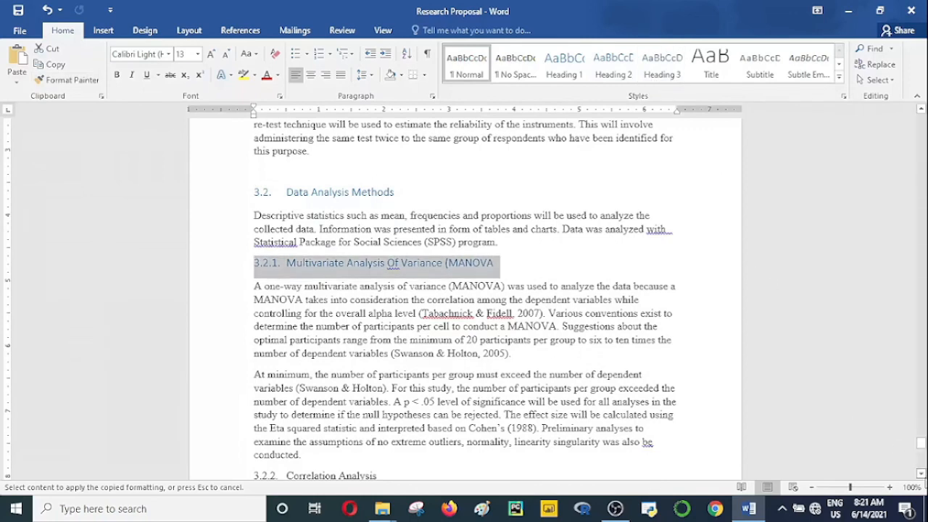
Step: Apply the Heading 2 style to the "3.2.2. Correlation Analysis" subheading
scroll(411, 305, down, 6)
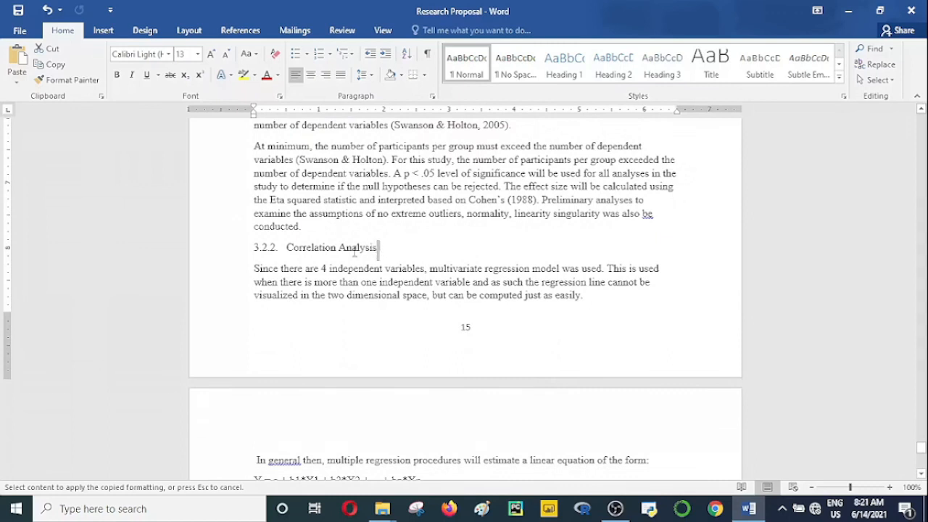
drag(354, 250, 246, 251)
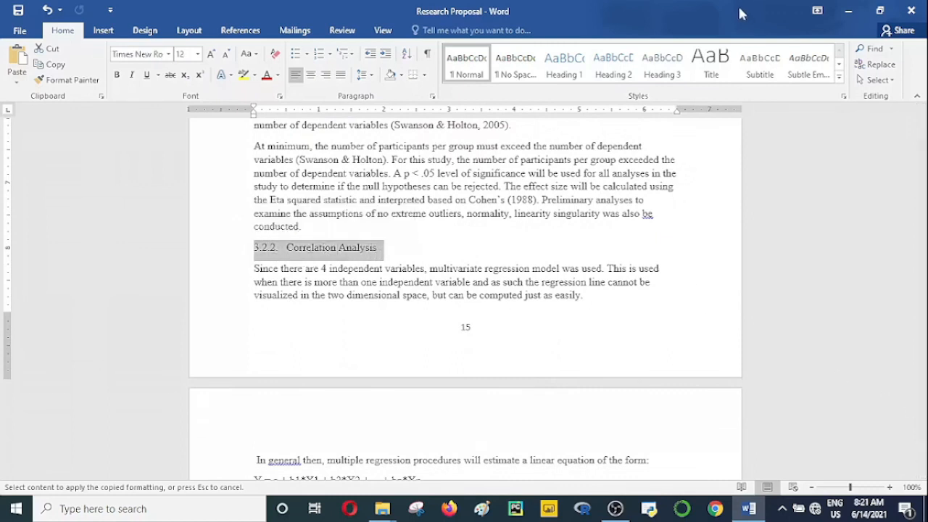
click(613, 69)
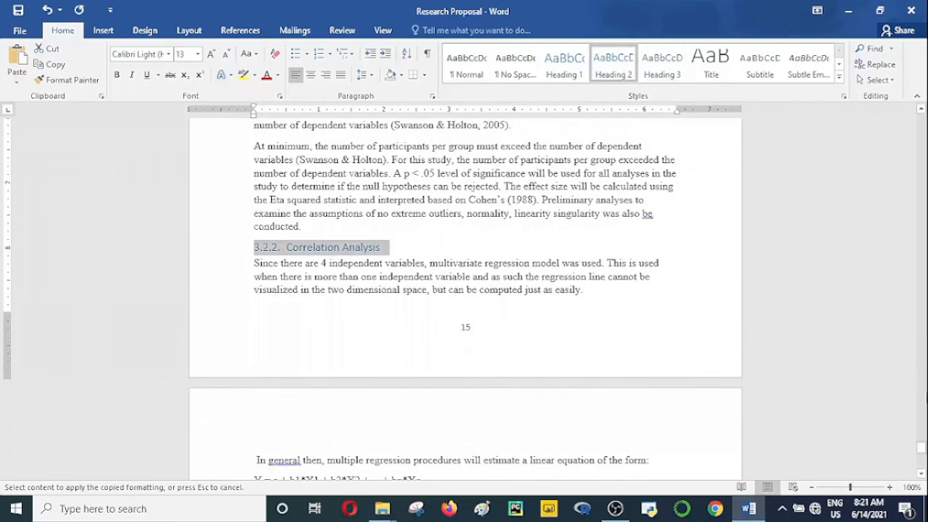
Step: Pick up the 3.2.2 subheading's formatting with Format Painter for repeated use and apply it to "3.3. Ethical Concerns" and "3.4. Chapter Summary"
scroll(923, 475, down, 5)
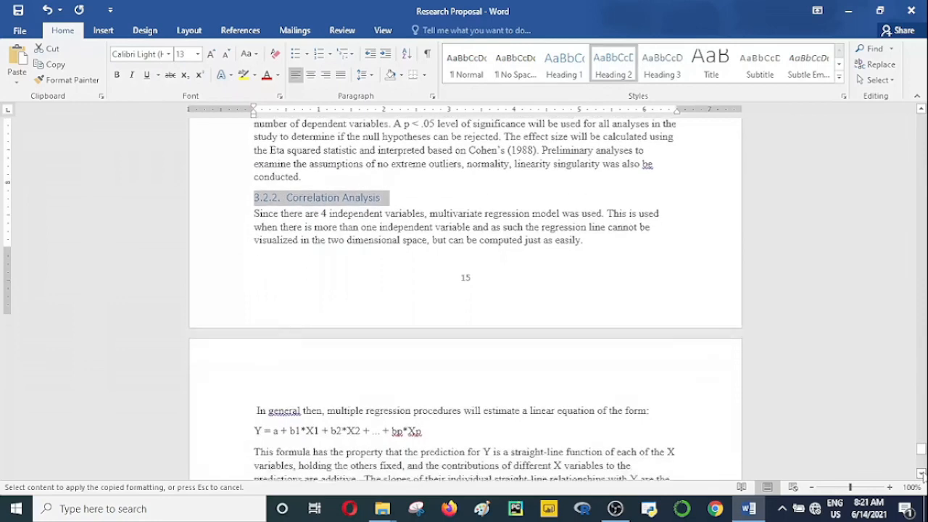
scroll(922, 475, down, 3)
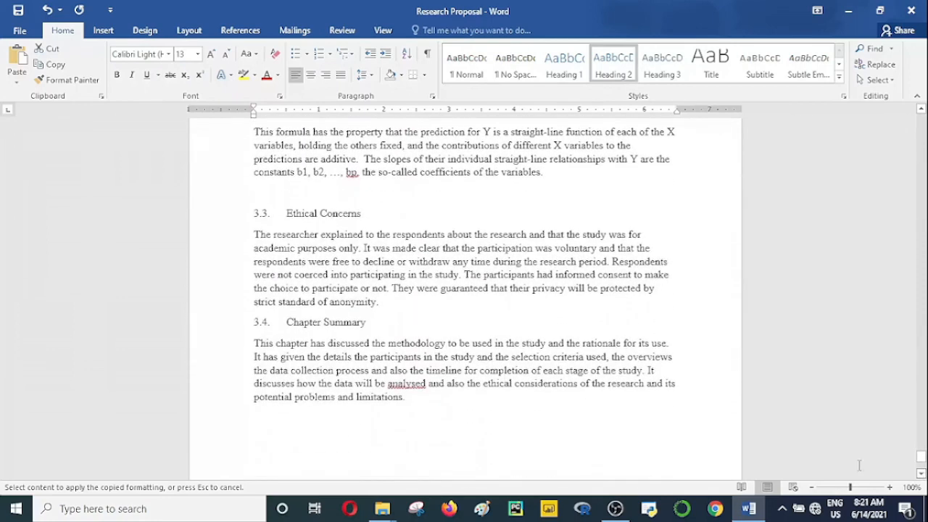
click(66, 80)
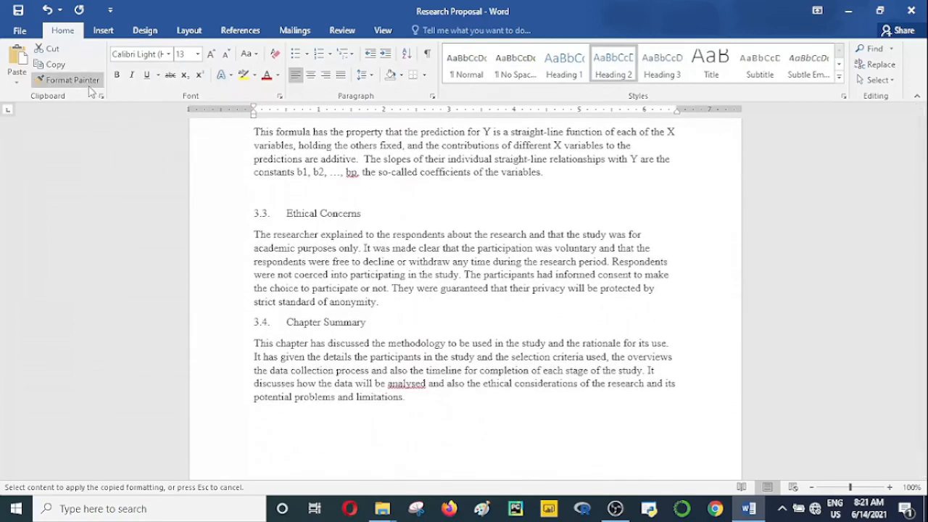
drag(368, 217, 197, 213)
drag(367, 324, 226, 313)
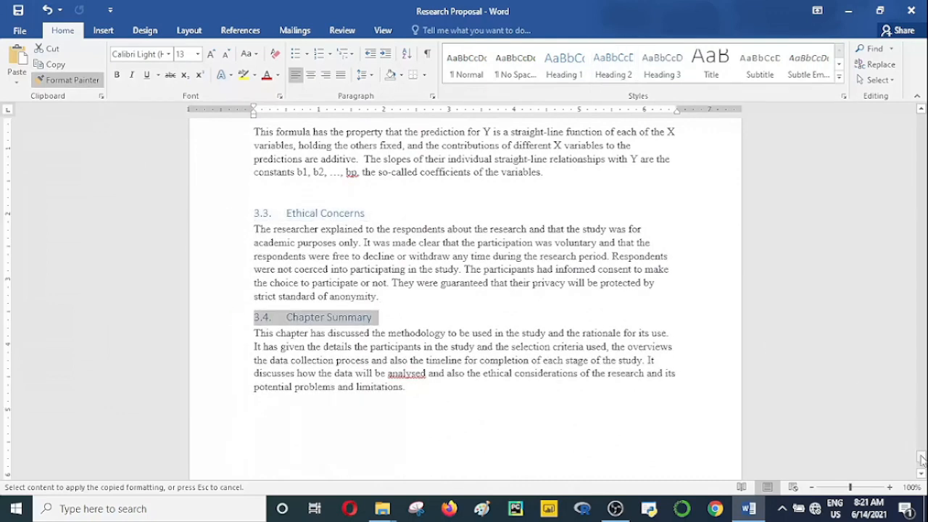
Step: Go back to the front matter and look through the Dedication and Acknowledgement pages up to the blank page after them
drag(922, 459, 916, 124)
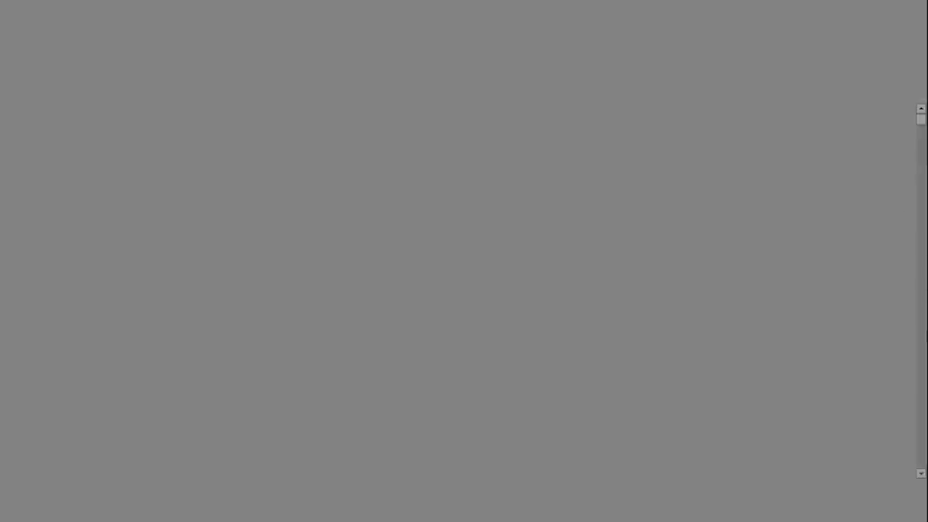
click(921, 474)
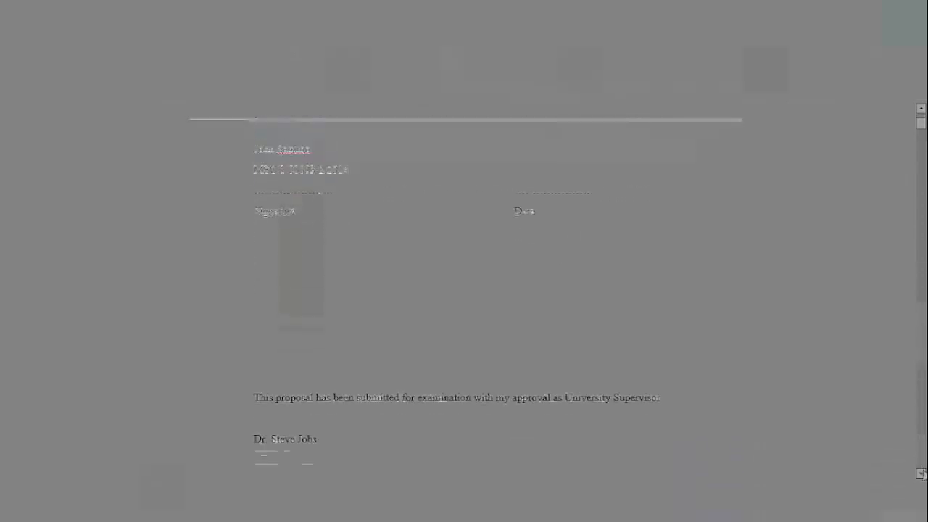
click(923, 474)
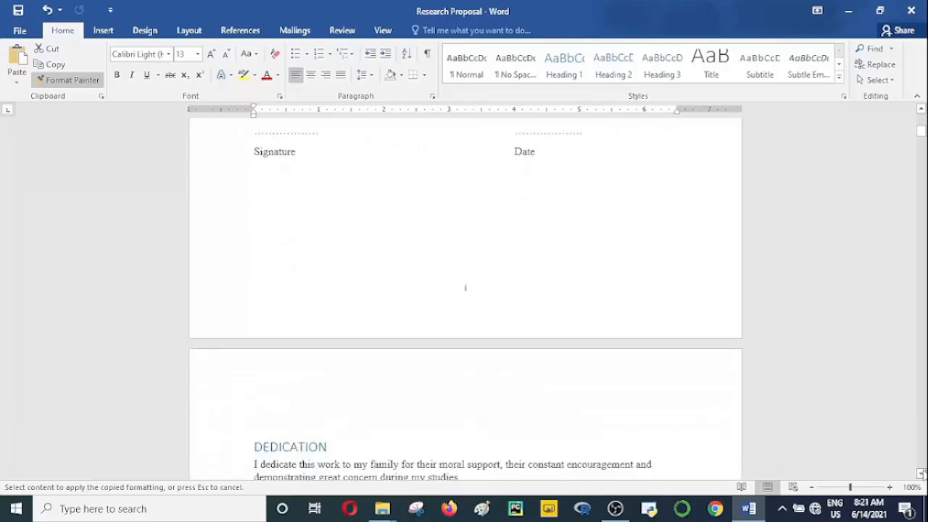
click(921, 474)
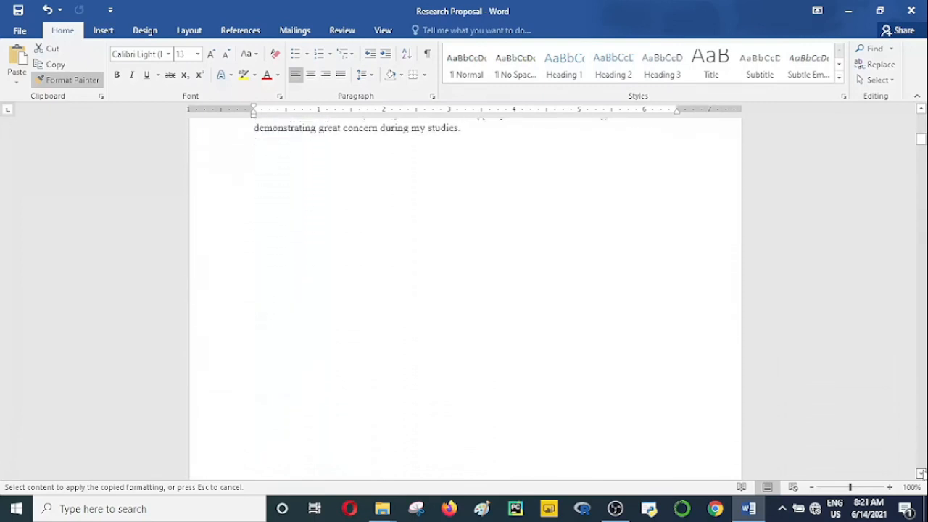
click(922, 474)
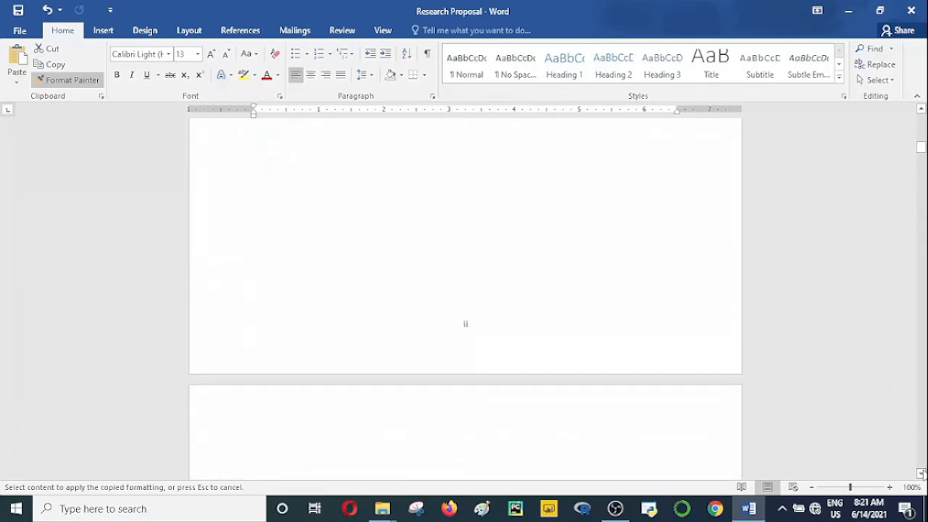
click(921, 474)
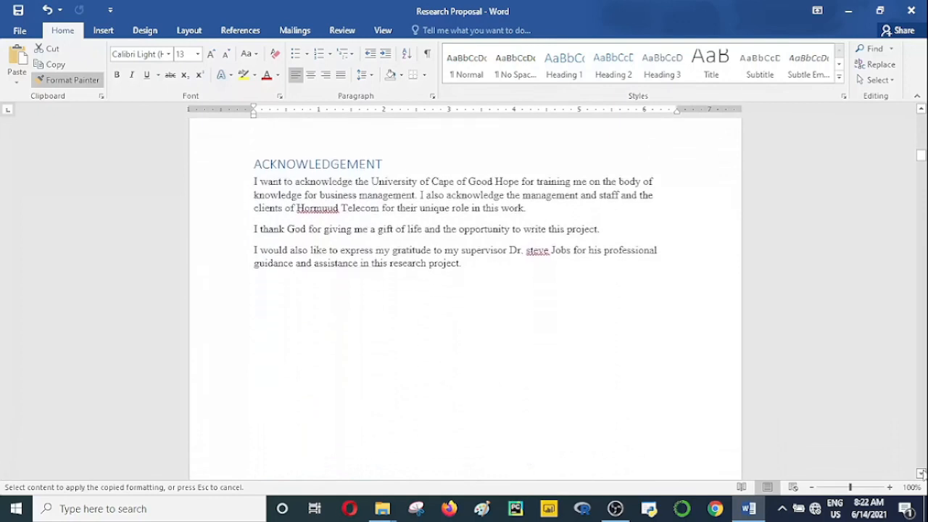
click(921, 474)
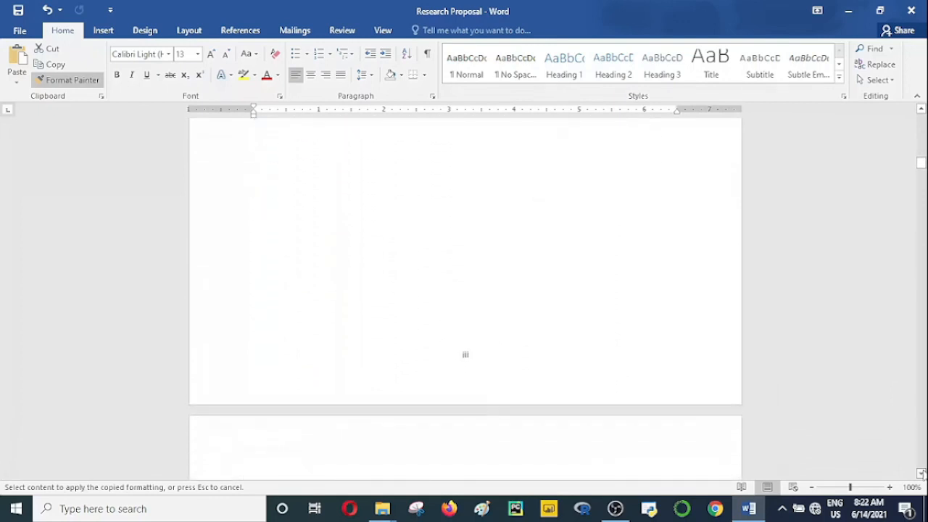
click(921, 474)
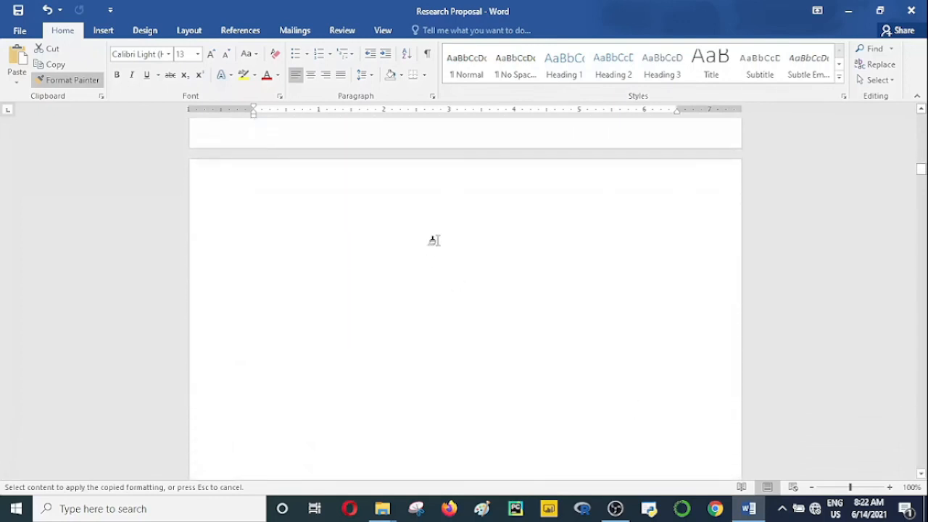
Step: Turn off Format Painter and place the cursor at the start of the blank page after the Acknowledgement
double_click(71, 80)
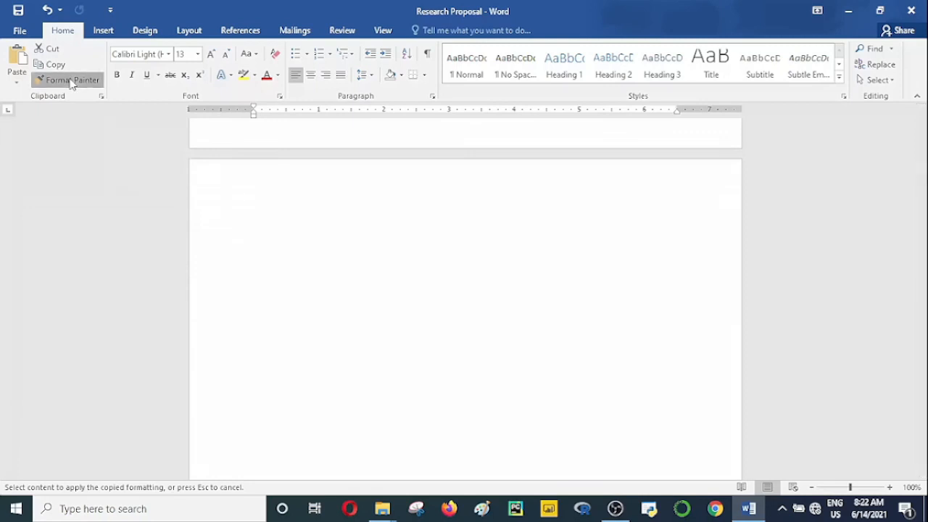
click(265, 240)
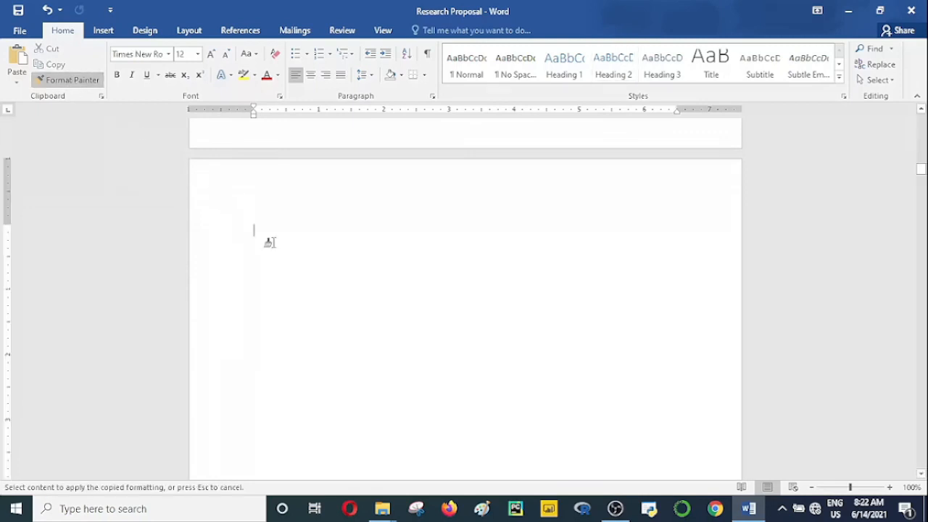
double_click(79, 83)
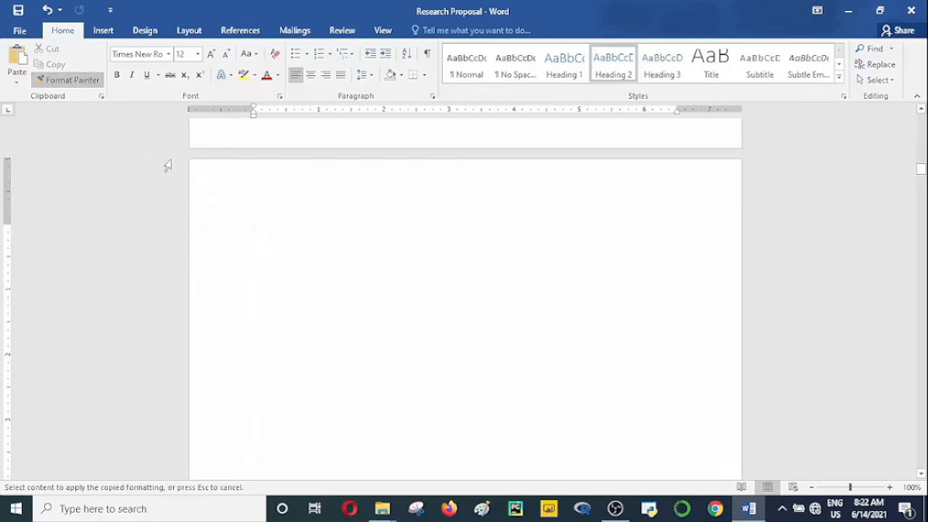
click(93, 85)
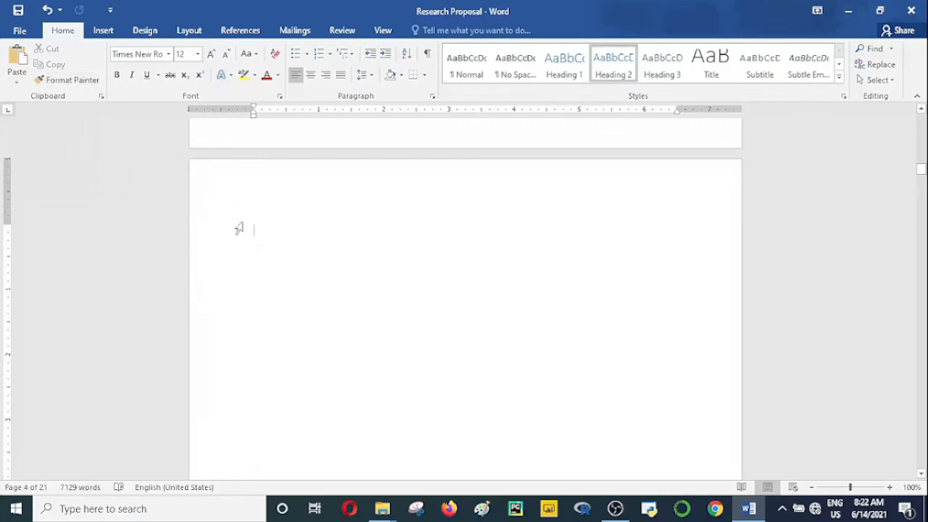
click(254, 242)
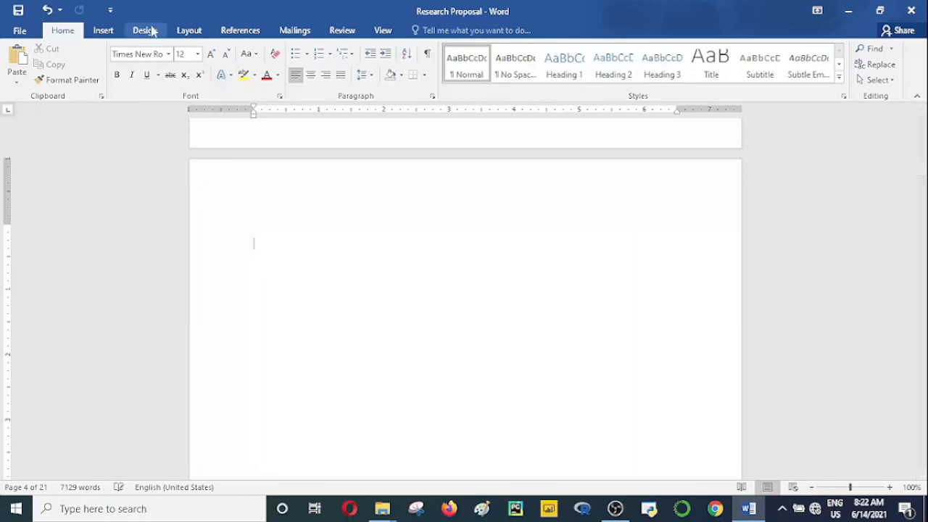
Step: Insert an Automatic Table 2 table of contents on the blank page before the Abstract
click(103, 31)
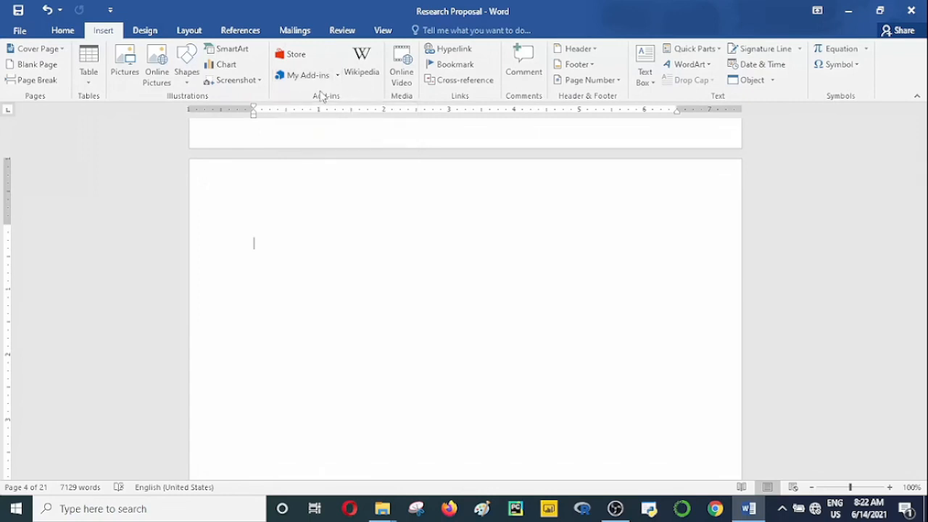
click(241, 30)
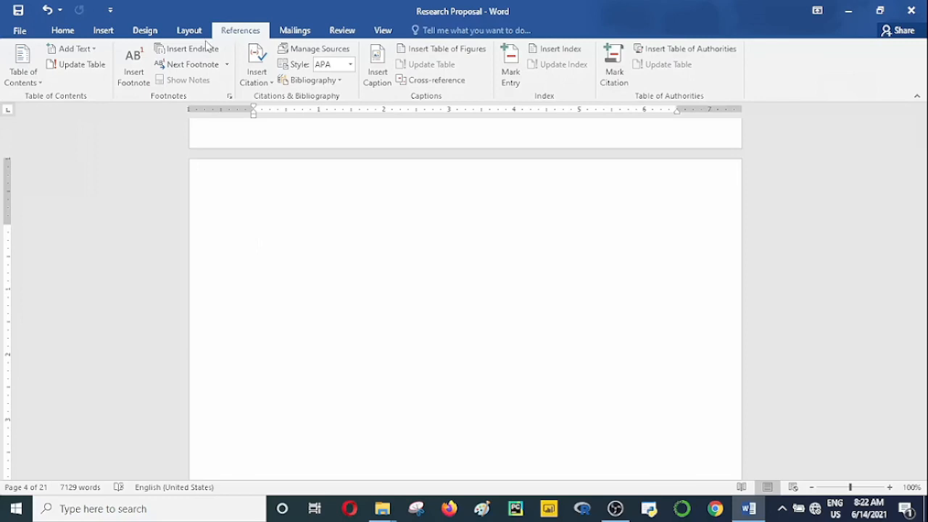
click(41, 82)
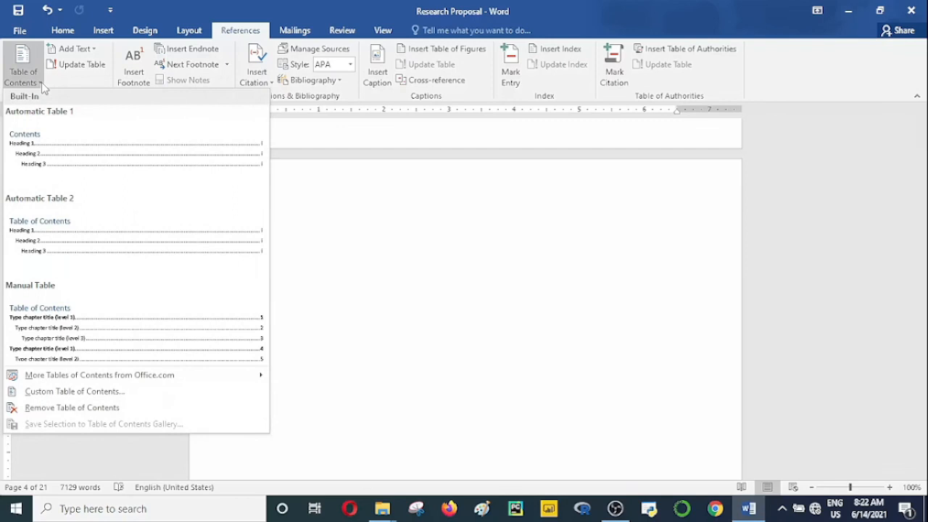
click(82, 243)
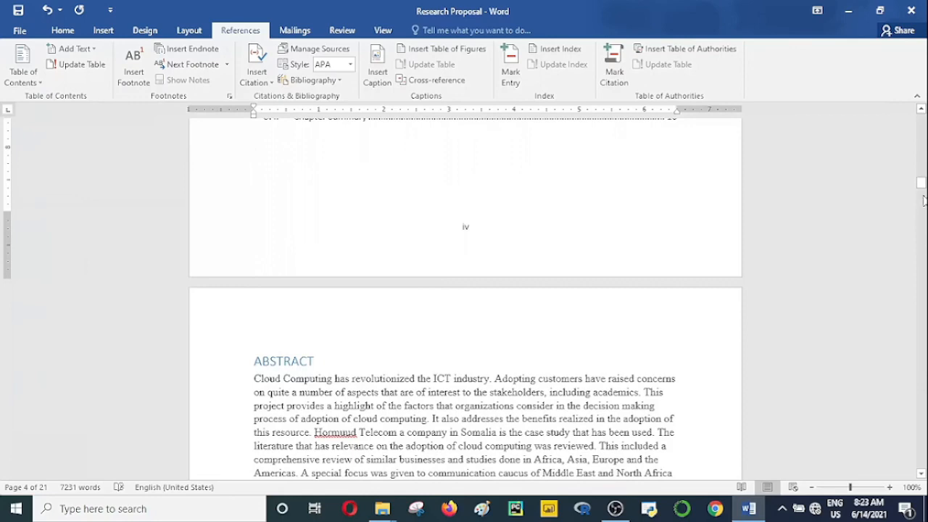
Step: Delete the DECLARATION entry with its dot leader and page number from the table of contents
drag(921, 184, 921, 174)
click(594, 249)
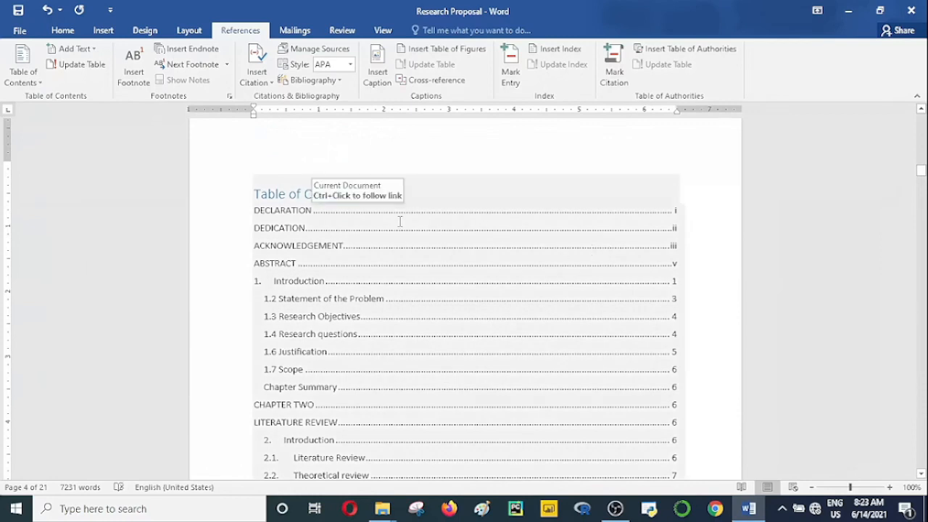
click(356, 214)
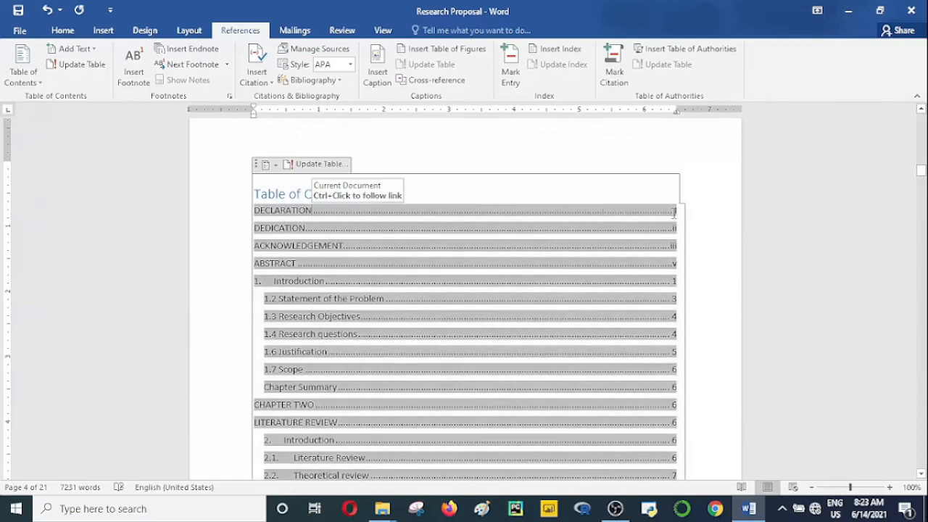
double_click(604, 211)
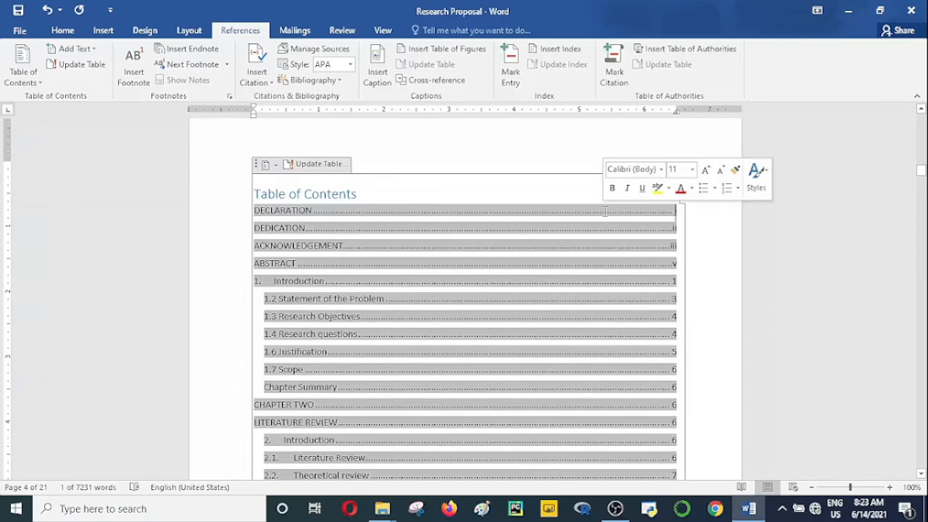
key(Delete)
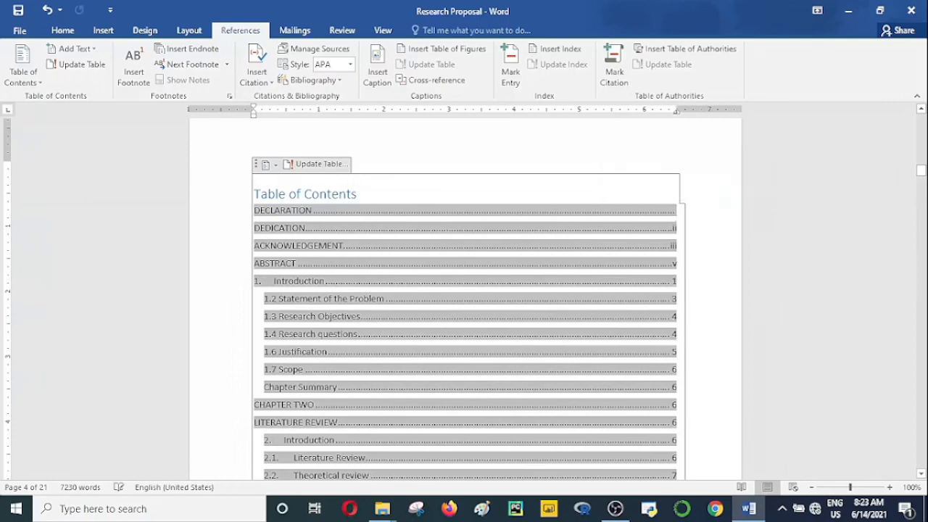
key(BackSpace)
key(BackSpace)
key(BackSpace)
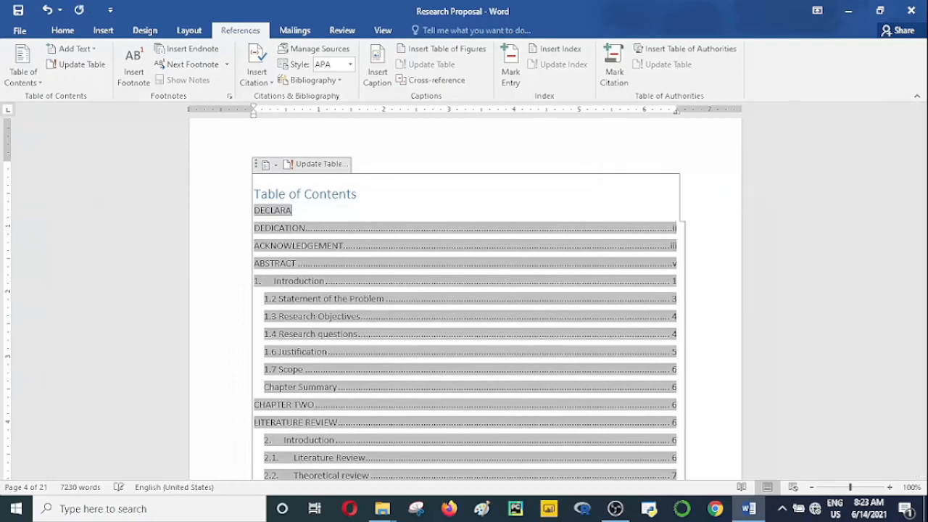
key(BackSpace)
key(BackSpace)
key(BackSpace)
key(BackSpace)
key(BackSpace)
key(BackSpace)
key(BackSpace)
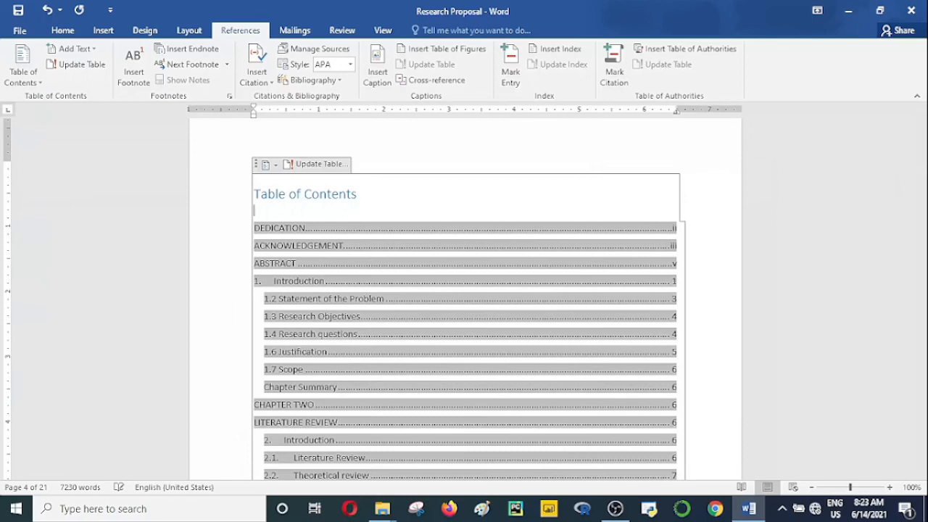
key(BackSpace)
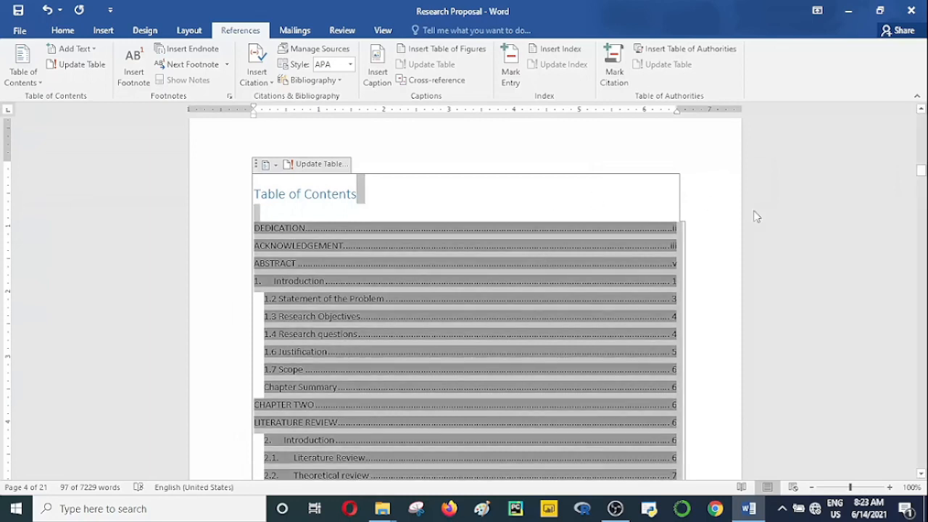
click(718, 226)
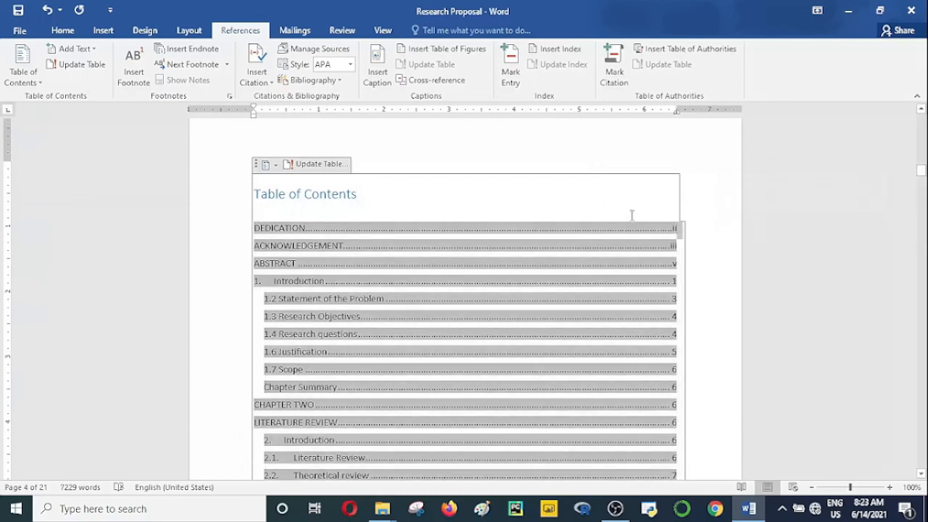
click(534, 160)
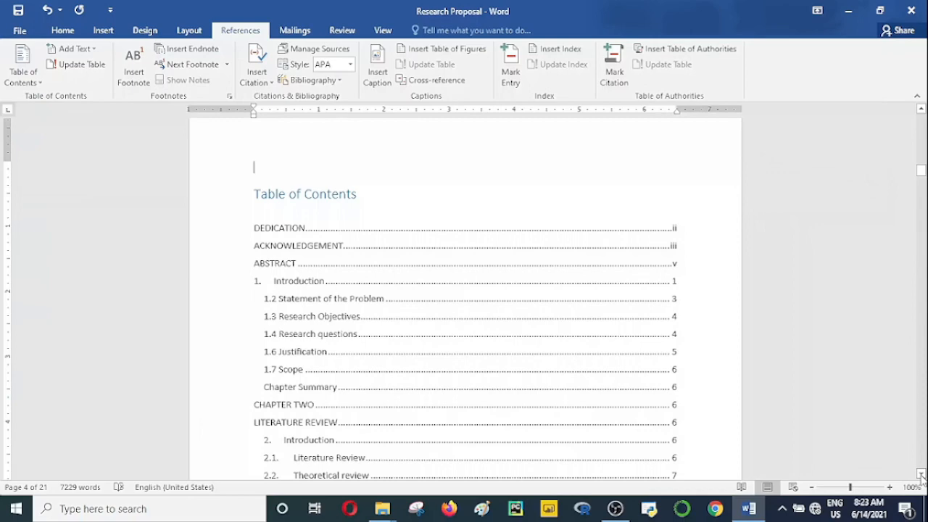
Step: Check the table of contents to its end and justify the text of the whole document
drag(921, 476, 922, 475)
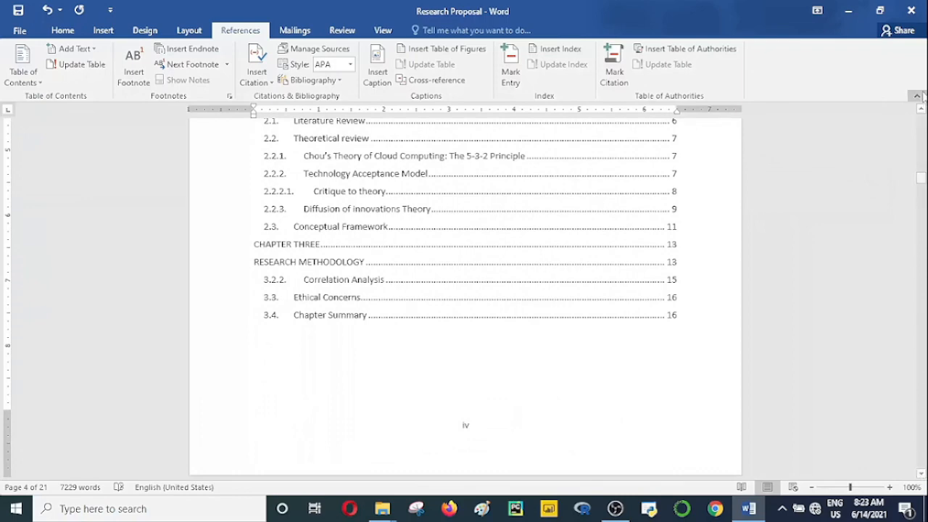
drag(922, 178, 707, 116)
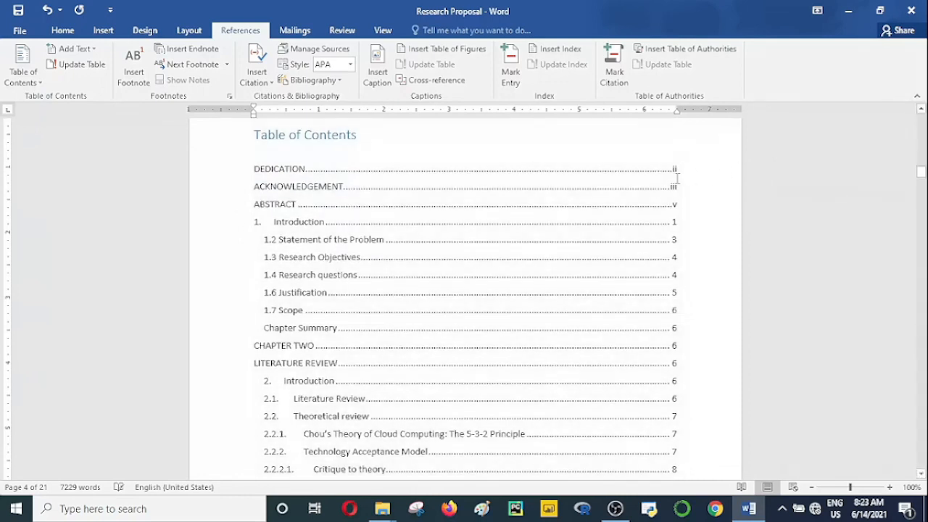
click(677, 178)
drag(921, 173, 922, 102)
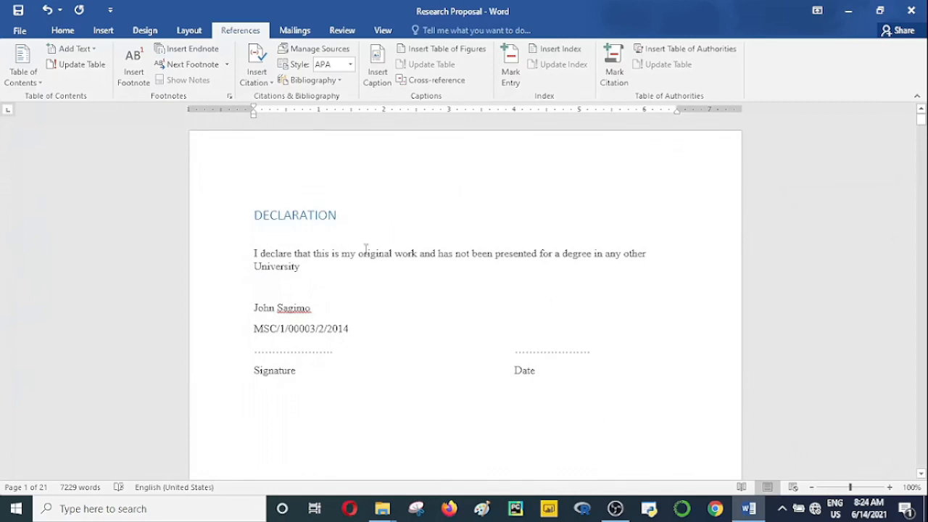
key(ctrl+a)
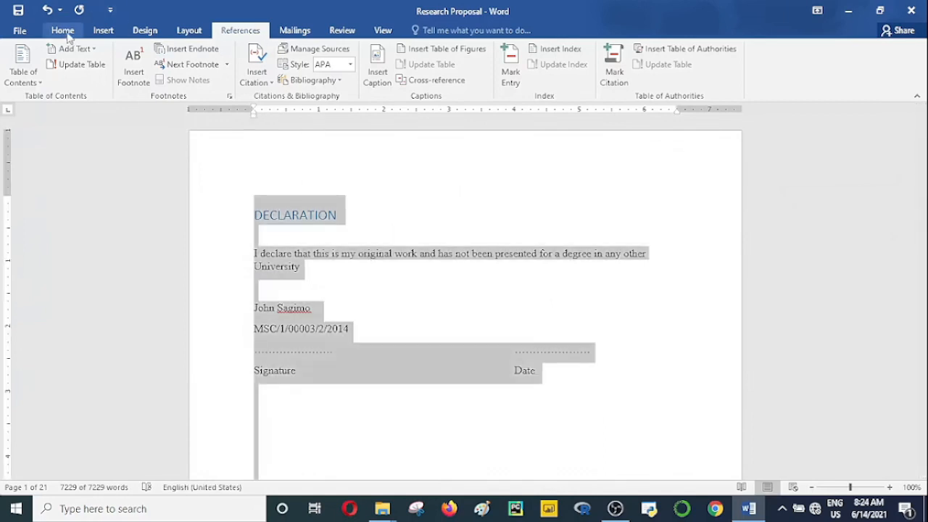
click(64, 32)
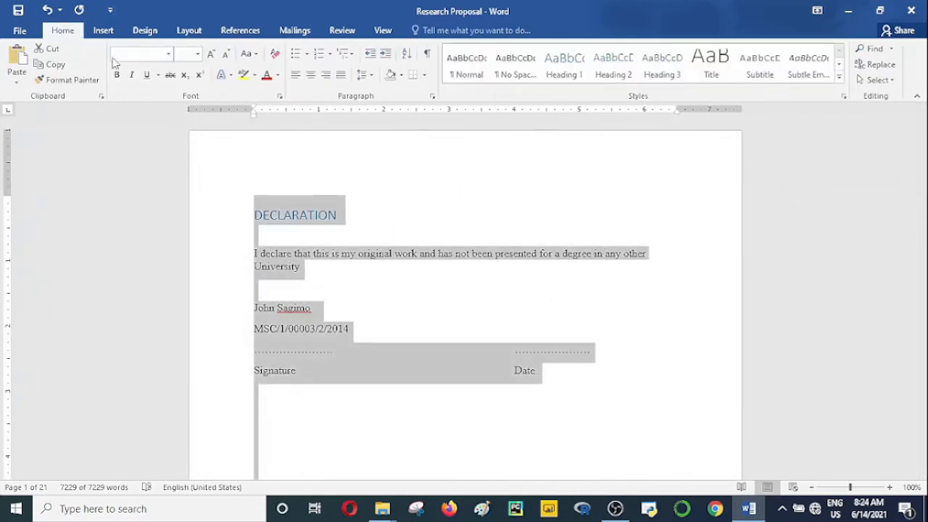
click(341, 80)
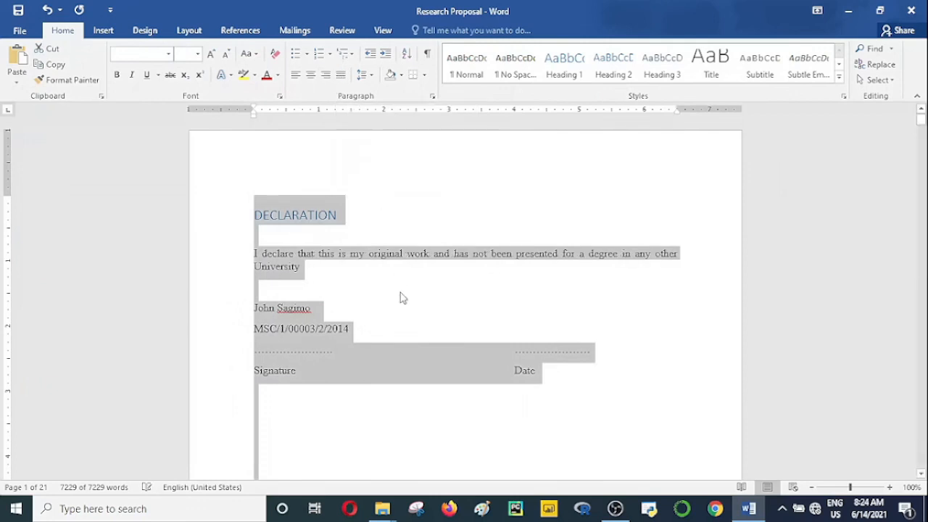
click(423, 297)
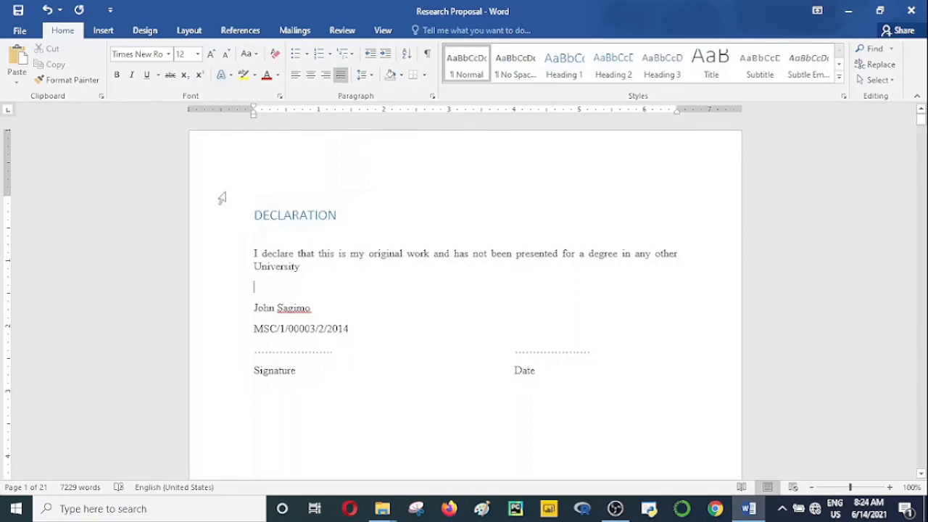
Step: Try to remove the blank space above the DEDICATION heading, and undo the deletions
click(255, 215)
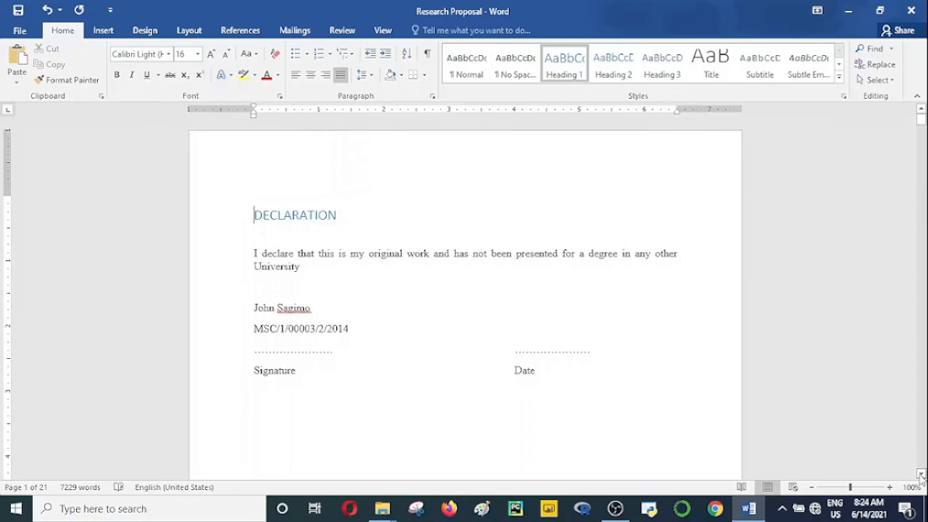
drag(921, 475, 923, 470)
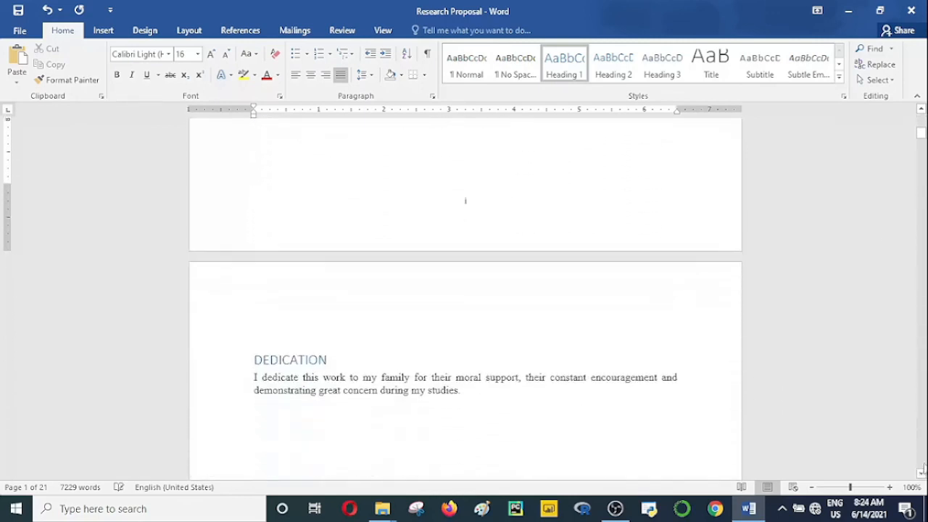
click(253, 358)
key(BackSpace)
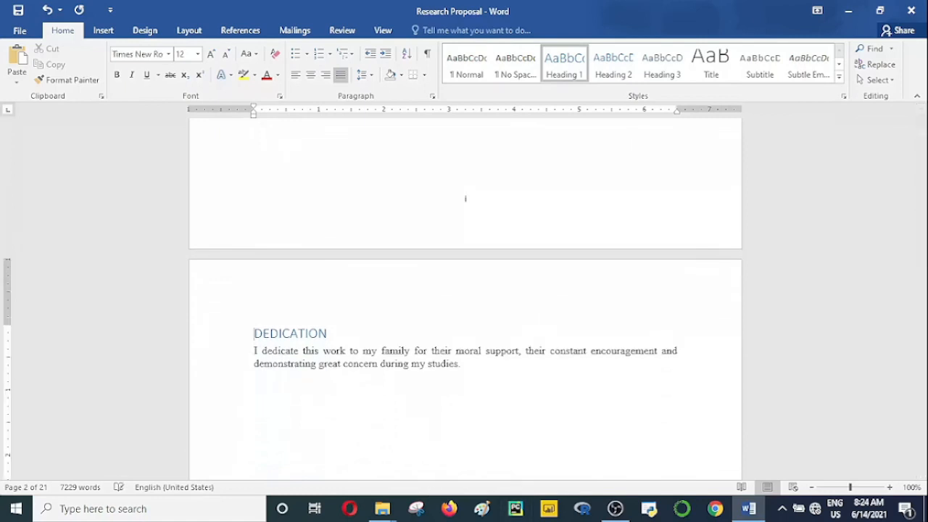
key(BackSpace)
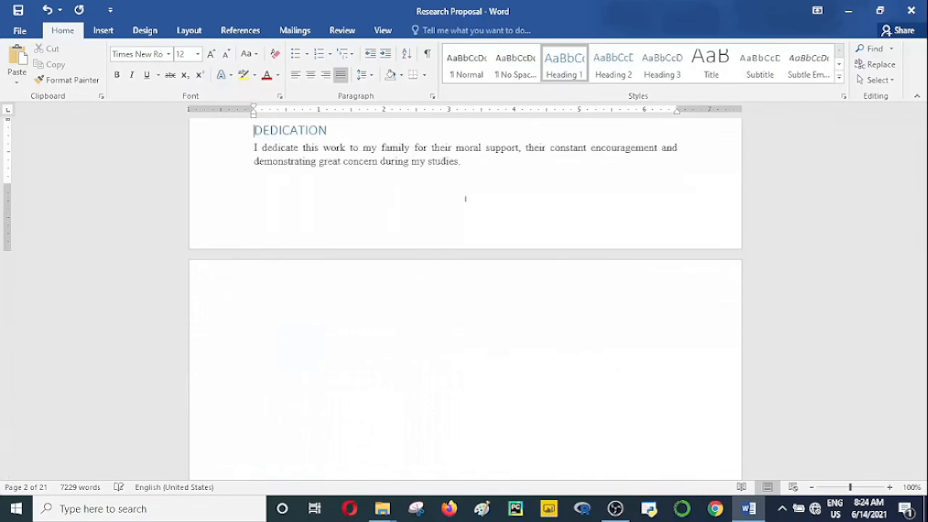
key(ctrl+z)
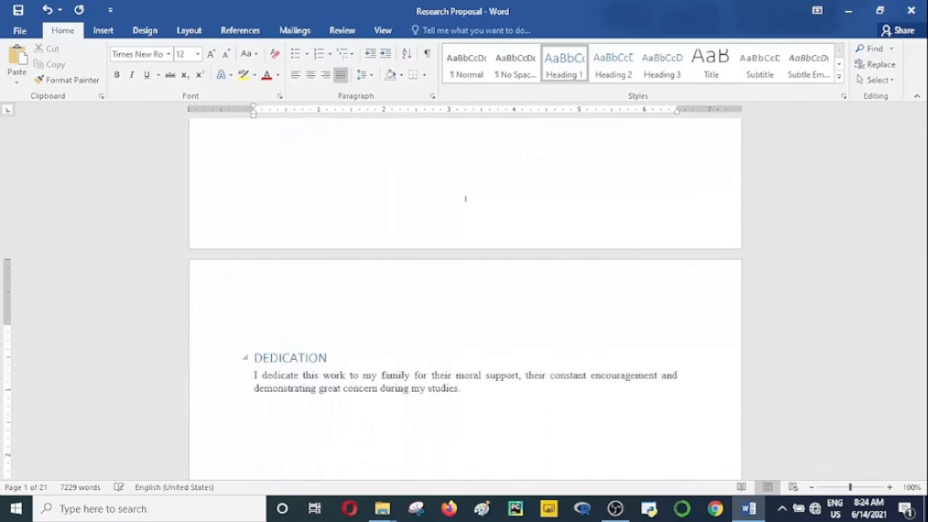
key(BackSpace)
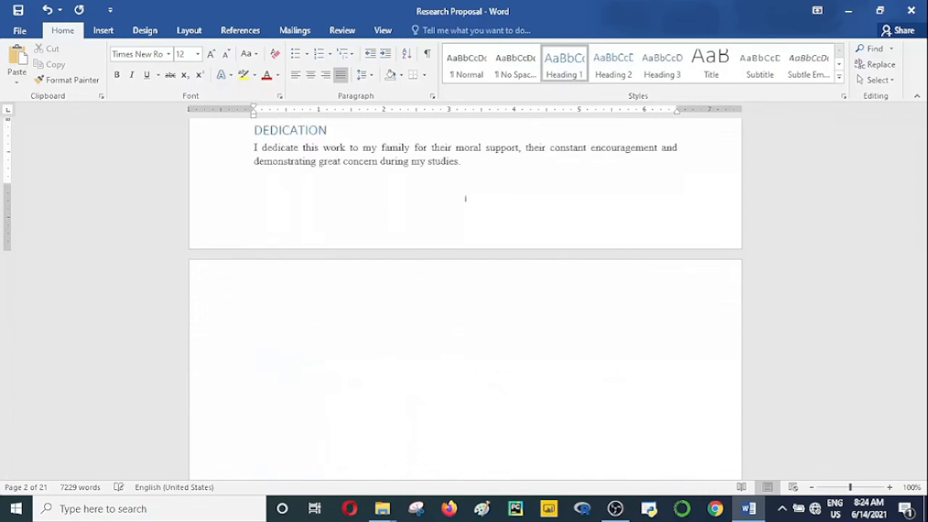
key(ctrl+z)
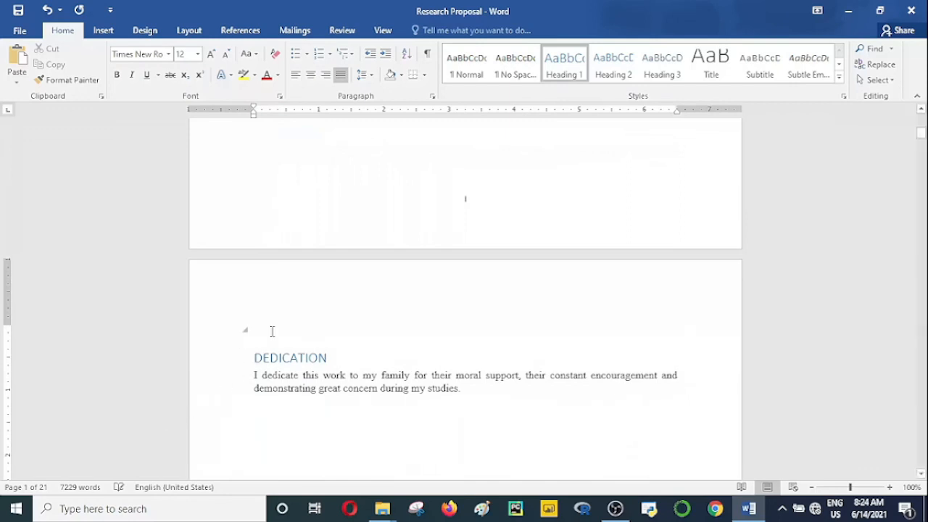
Step: Replace the break before the DEDICATION heading with a new page break so the heading starts on its own page
key(BackSpace)
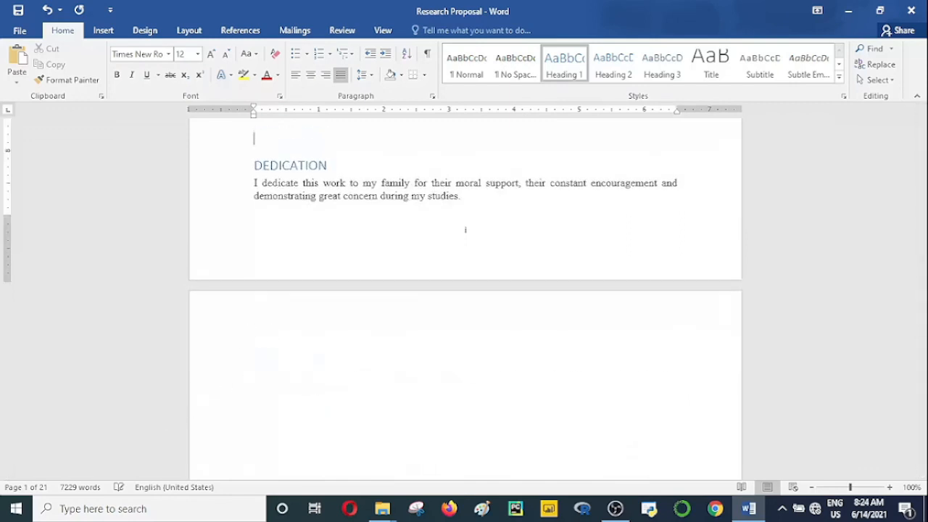
key(Return)
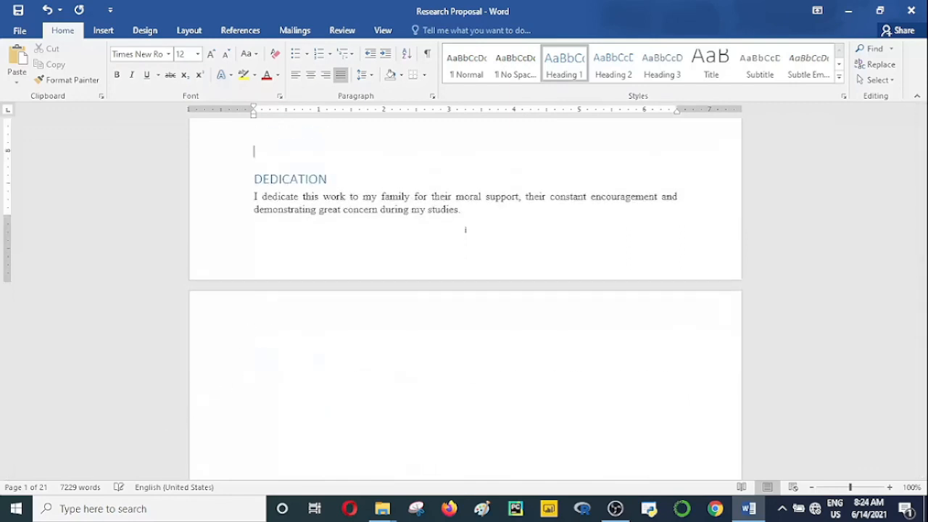
key(ctrl+Return)
key(BackSpace)
key(ctrl+Return)
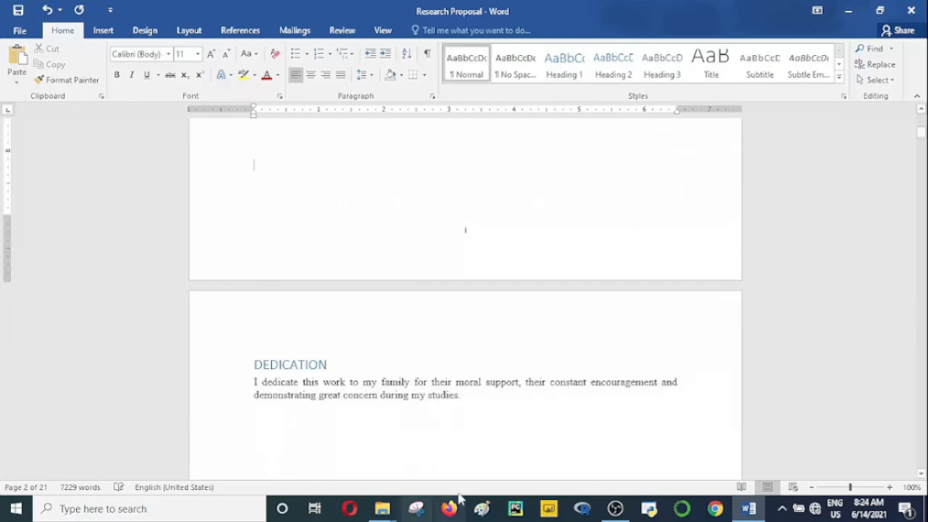
Step: Delete the break that holds the empty line and the ACKNOWLEDGEMENT heading on a separate page from the dedication
click(921, 474)
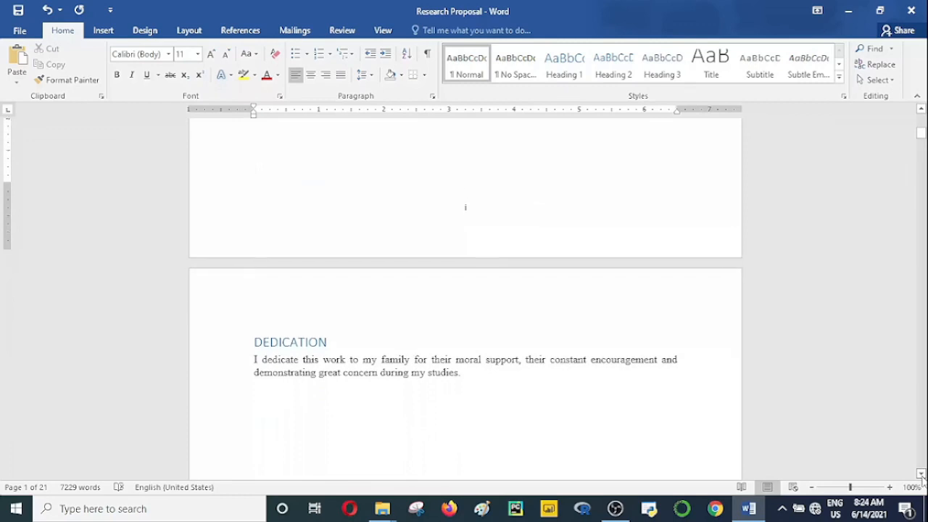
click(921, 474)
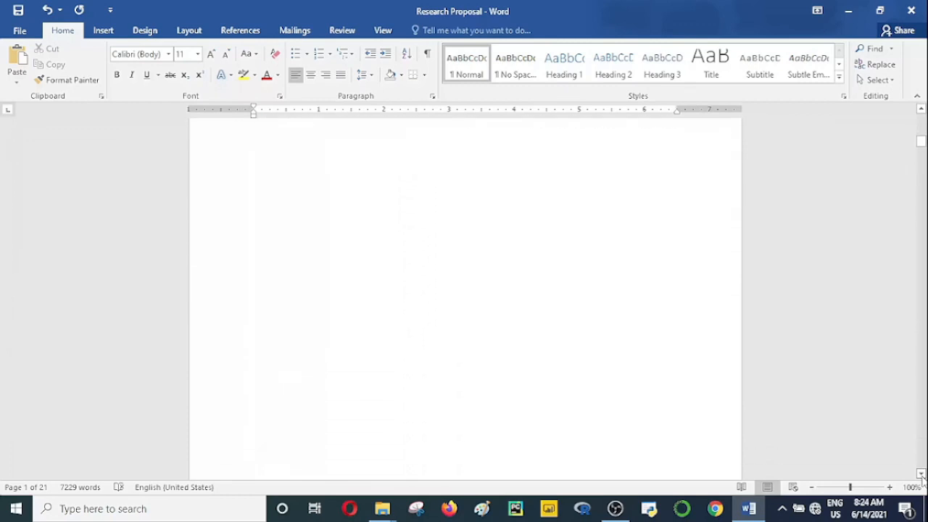
click(921, 474)
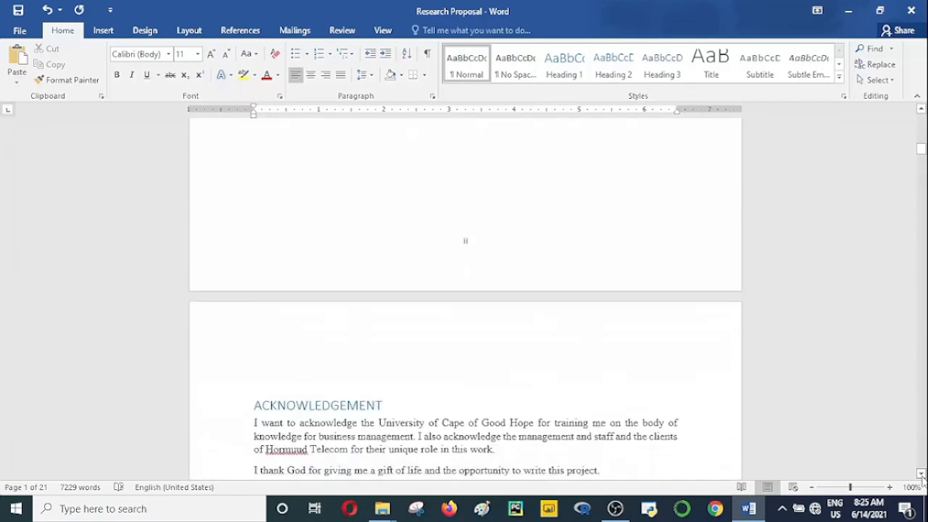
click(921, 474)
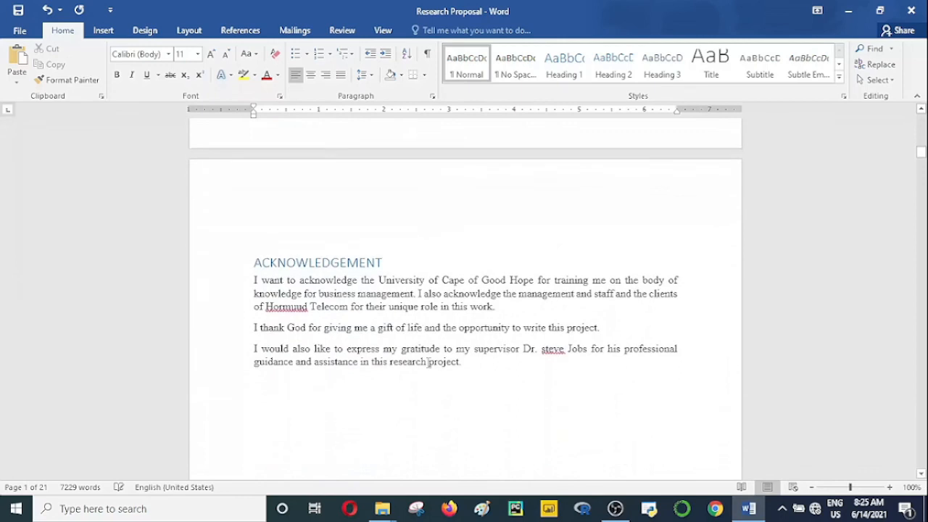
click(312, 228)
key(BackSpace)
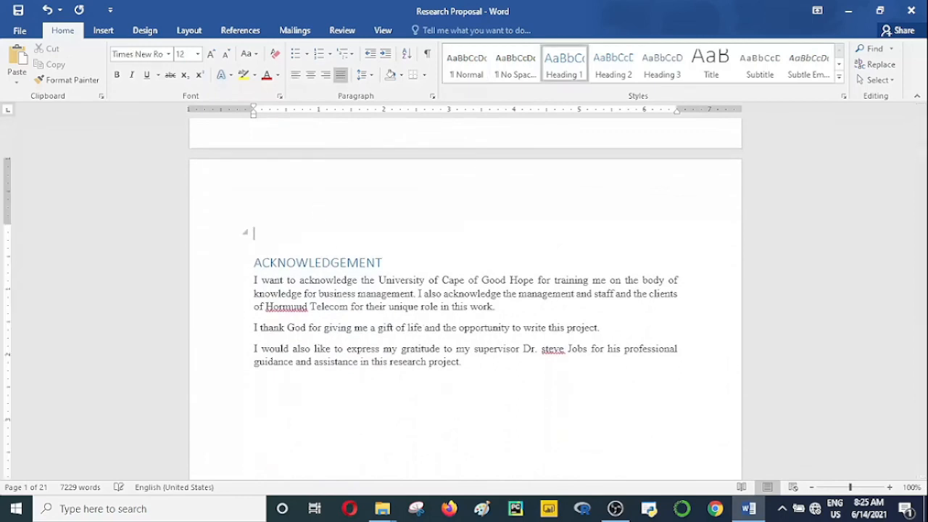
key(BackSpace)
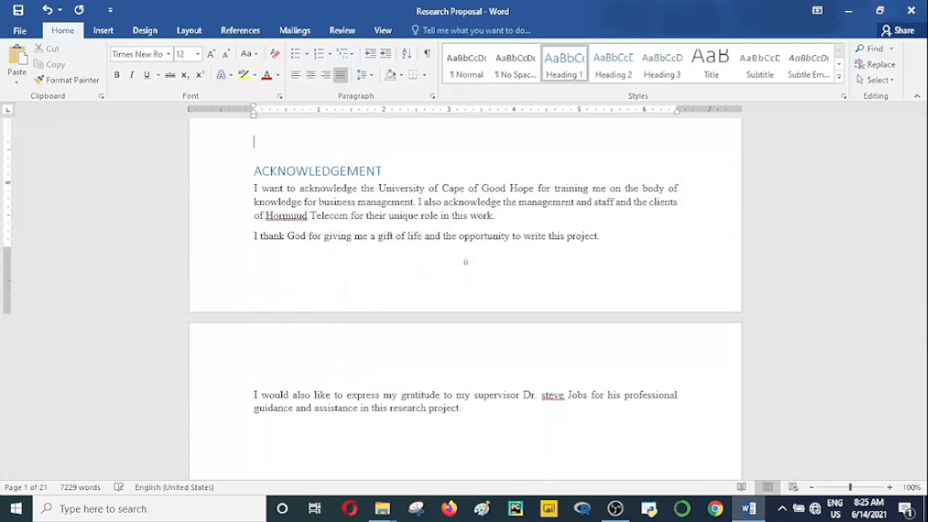
Step: Adjust the empty lines before the ACKNOWLEDGEMENT heading until it starts directly at the top of the next page
key(Return)
key(Return)
key(Return)
key(Return)
key(Return)
key(Return)
key(Return)
key(Return)
key(Return)
key(Return)
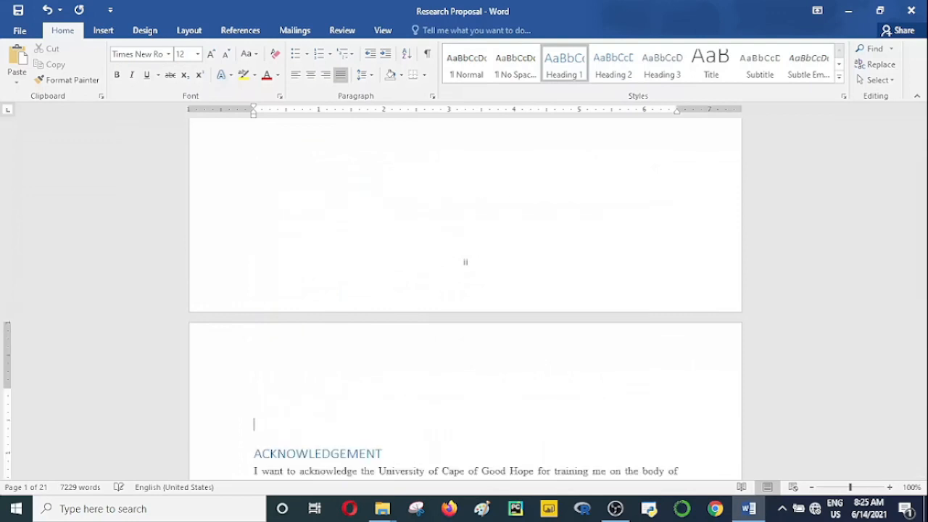
key(BackSpace)
key(BackSpace)
key(BackSpace)
key(BackSpace)
key(BackSpace)
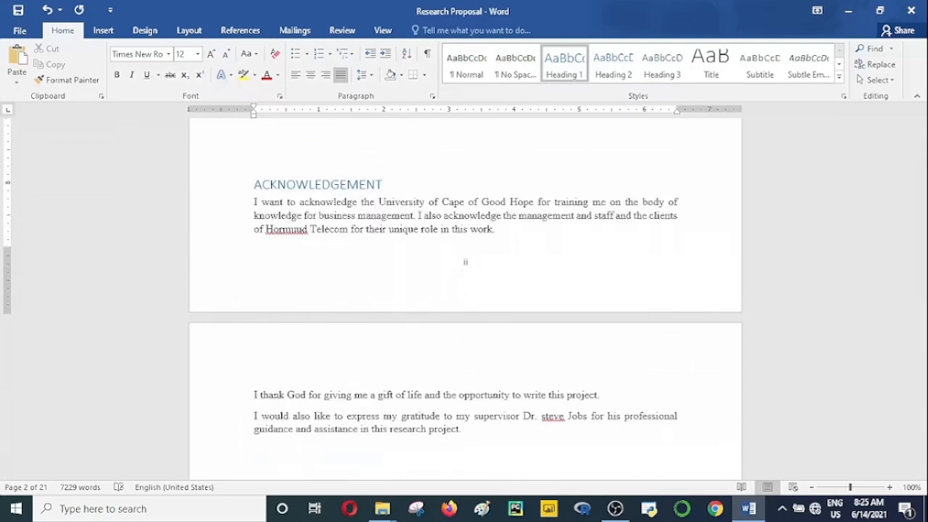
key(Return)
key(Return)
key(Return)
key(Return)
key(Return)
key(Return)
key(Return)
key(Return)
key(BackSpace)
key(BackSpace)
key(BackSpace)
key(BackSpace)
key(BackSpace)
key(BackSpace)
key(Return)
key(Return)
key(Return)
key(Return)
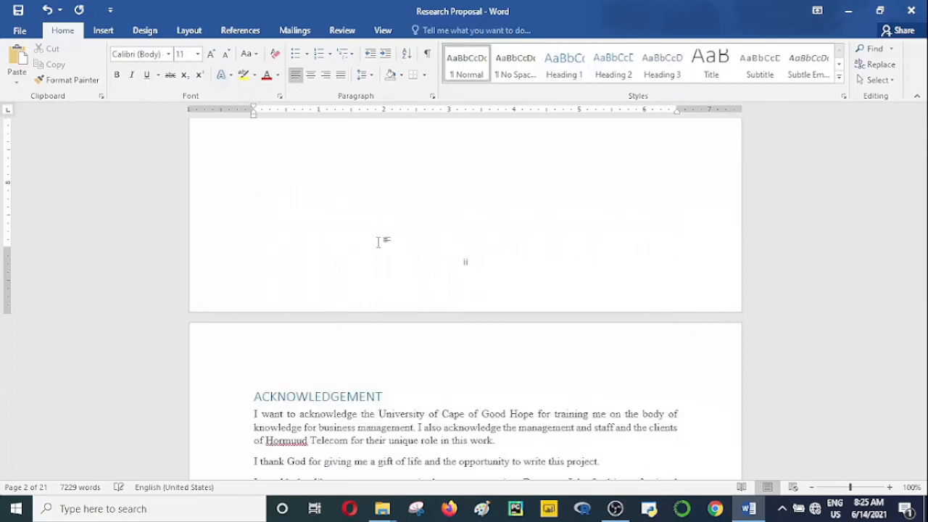
Step: Check the pages from the acknowledgement through the table of contents to the ABSTRACT, and save the document
click(921, 474)
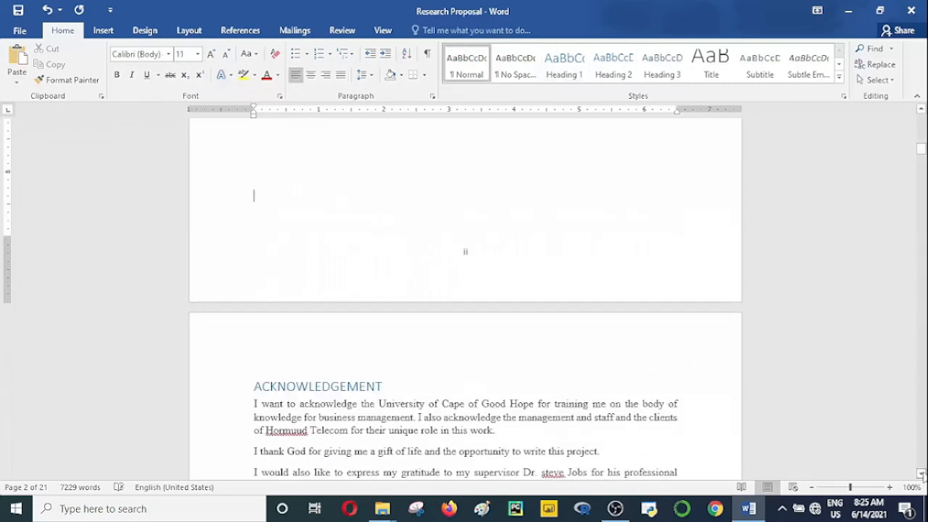
scroll(921, 473, down, 6)
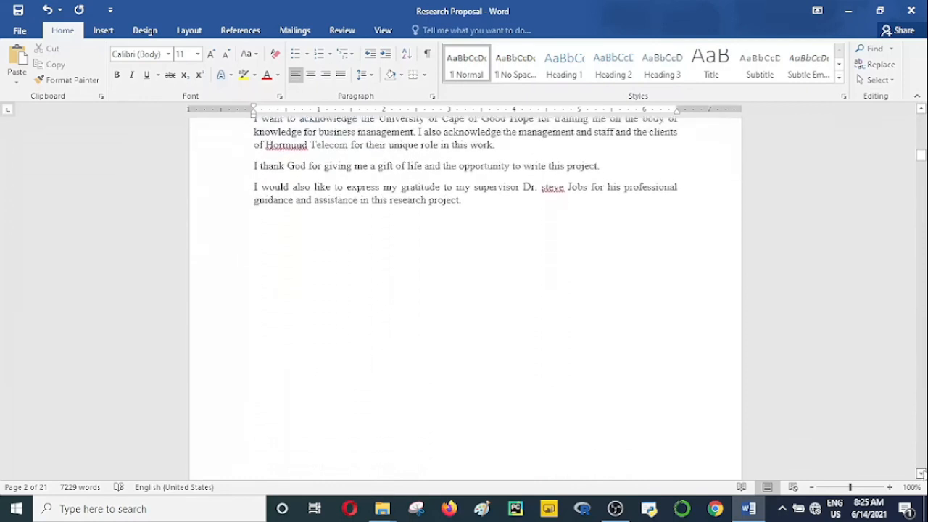
scroll(920, 474, down, 8)
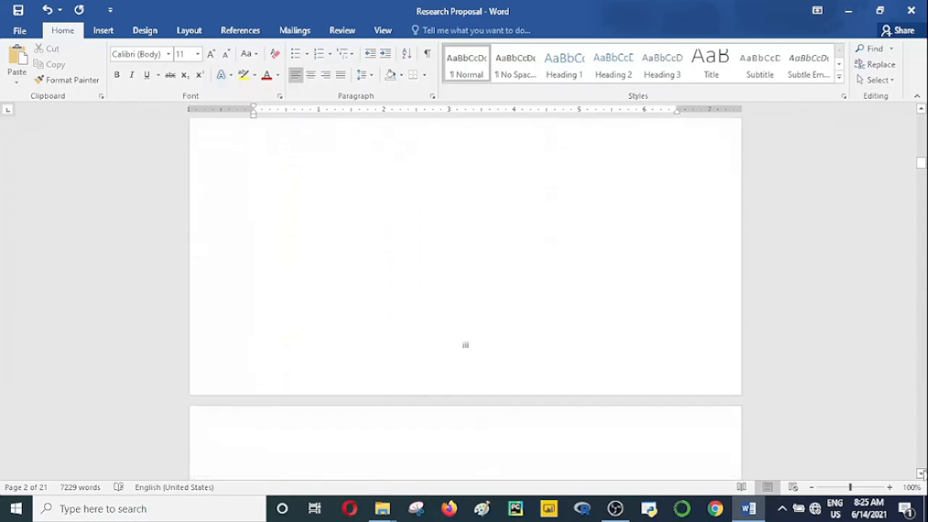
scroll(921, 474, down, 10)
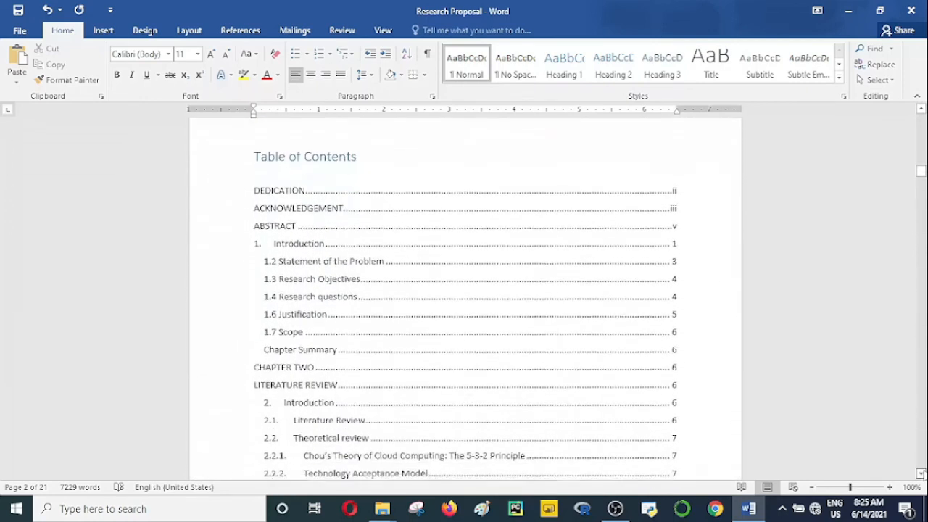
scroll(920, 473, down, 10)
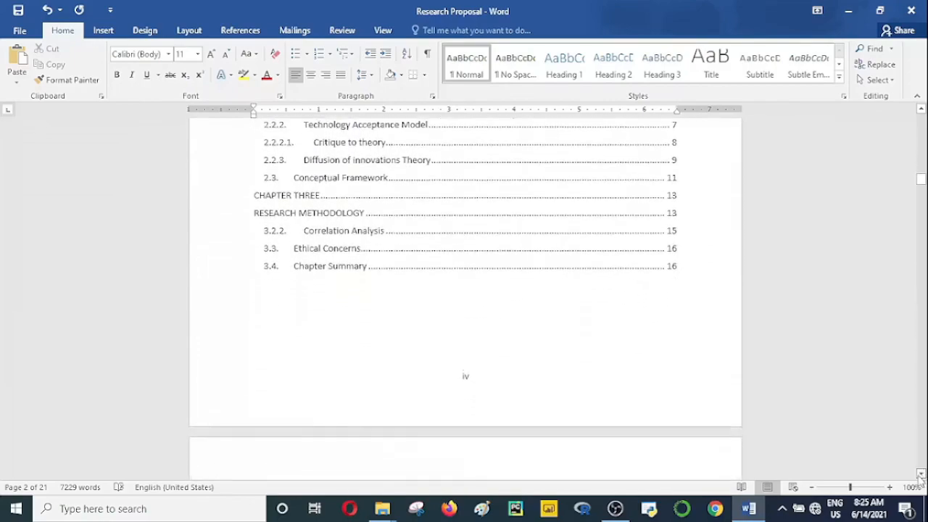
scroll(920, 474, down, 5)
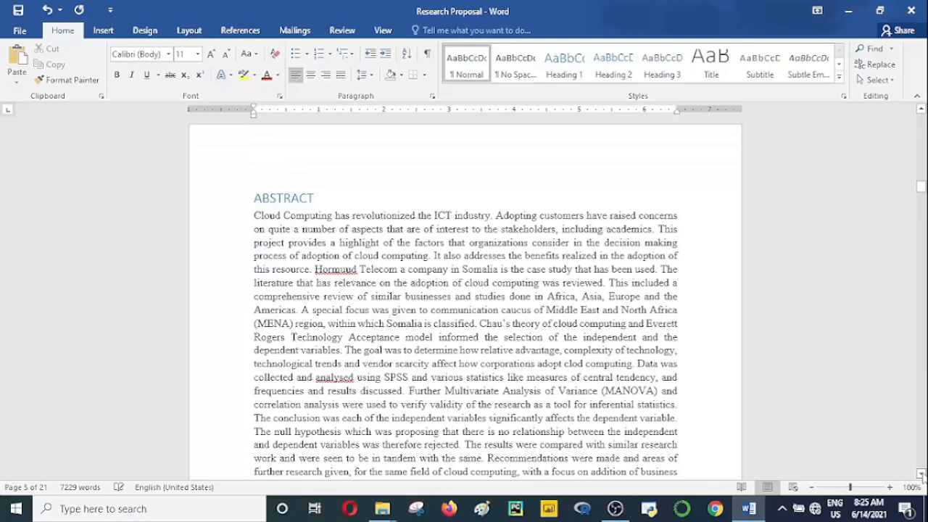
key(ctrl+s)
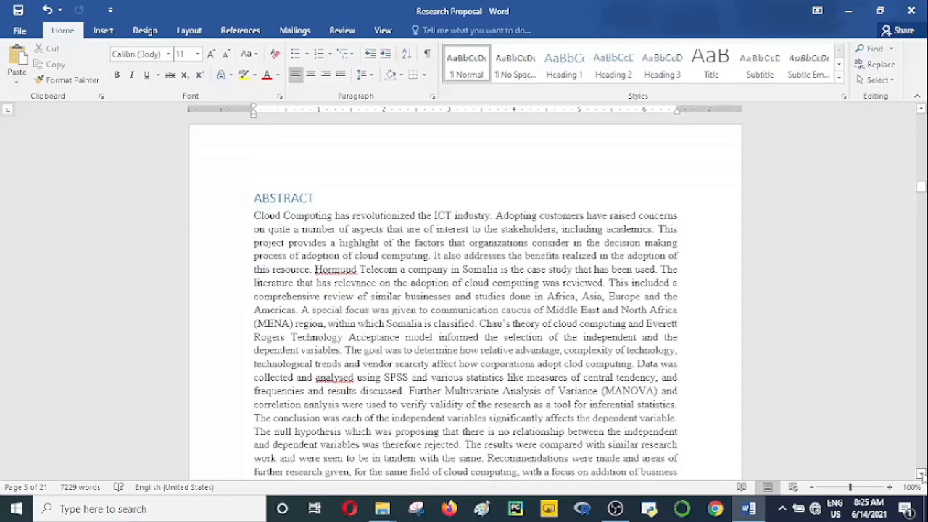